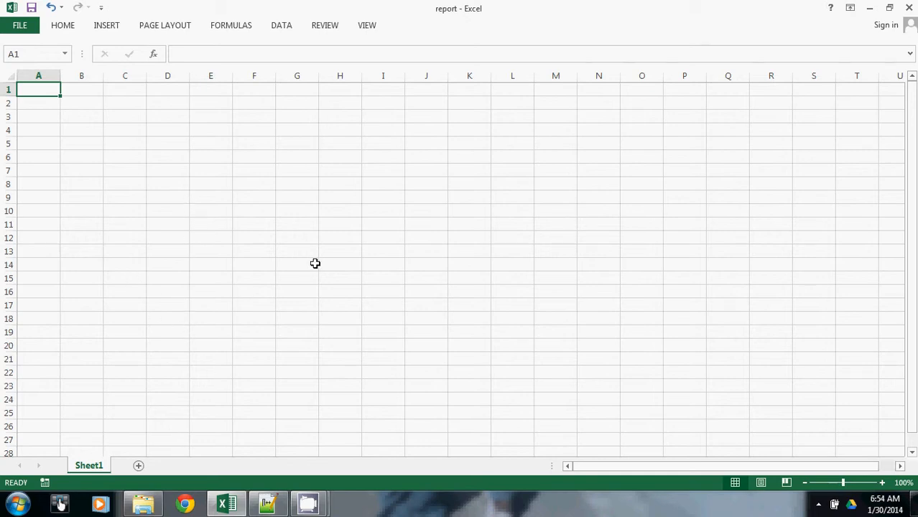
- Copy the eleven comma-separated rows of report.csv in Notepad++ and paste them into cell A1 of the Excel report workbook
{"action": "left_click", "coordinate": [268, 506]}
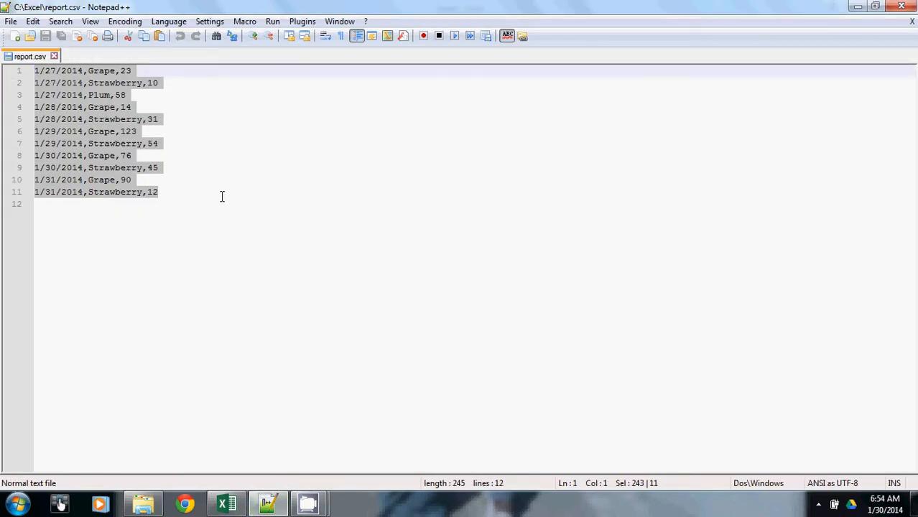
{"action": "left_click", "coordinate": [164, 192]}
{"action": "left_click_drag", "start_coordinate": [170, 191], "coordinate": [4, 72]}
{"action": "key", "text": "ctrl+c"}
{"action": "left_click", "coordinate": [226, 504]}
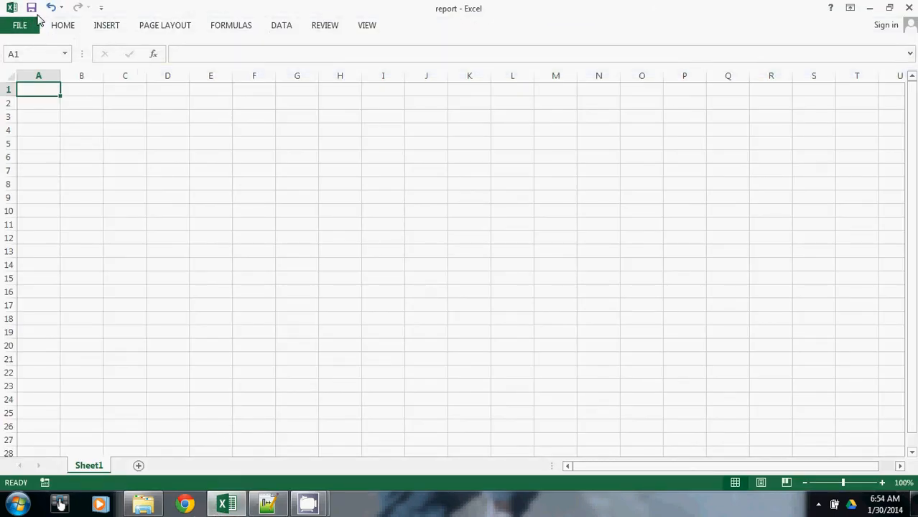
{"action": "left_click", "coordinate": [266, 506]}
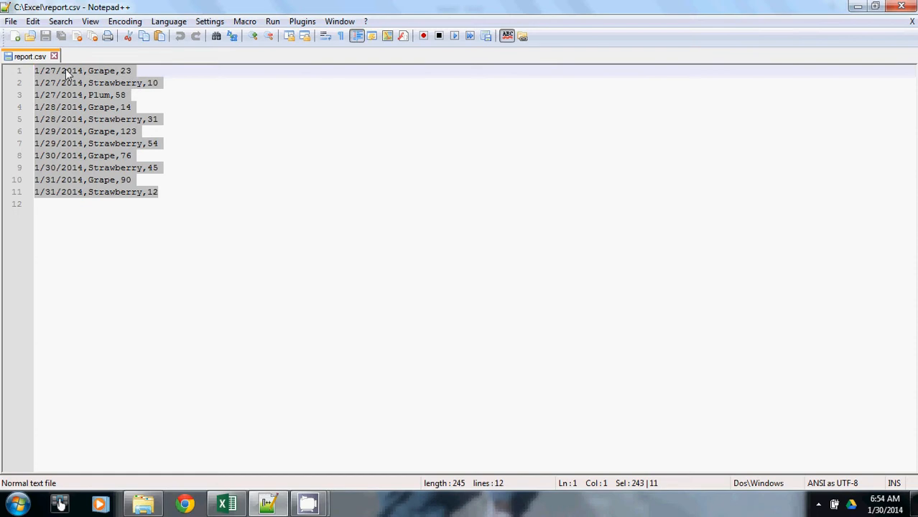
{"action": "left_click", "coordinate": [227, 503]}
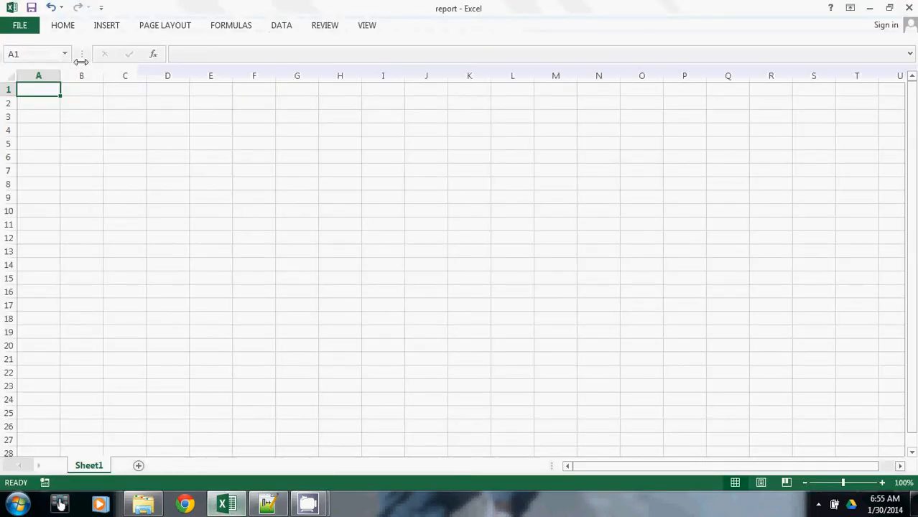
{"action": "key", "text": "ctrl+v"}
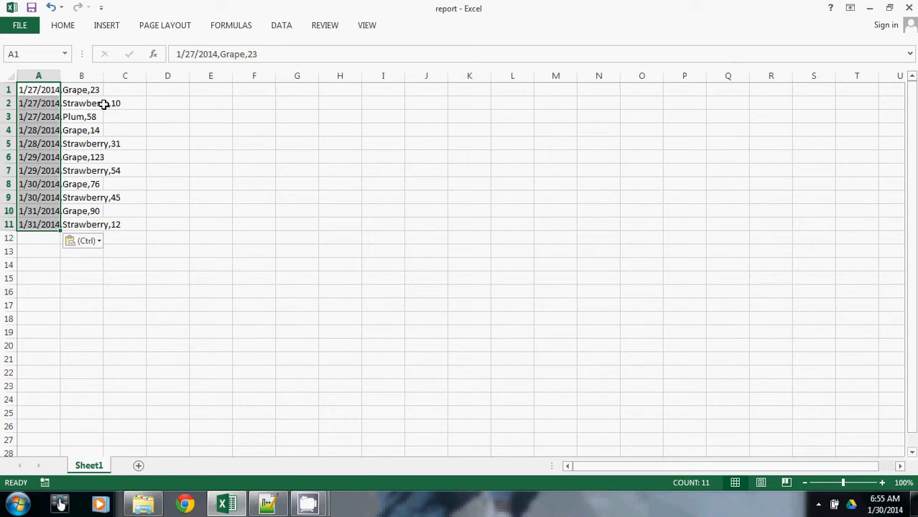
- Examine how the pasted rows are stored, checking the full content of cells A1 and A2 against columns B and C
{"action": "left_click_drag", "start_coordinate": [218, 54], "coordinate": [245, 53]}
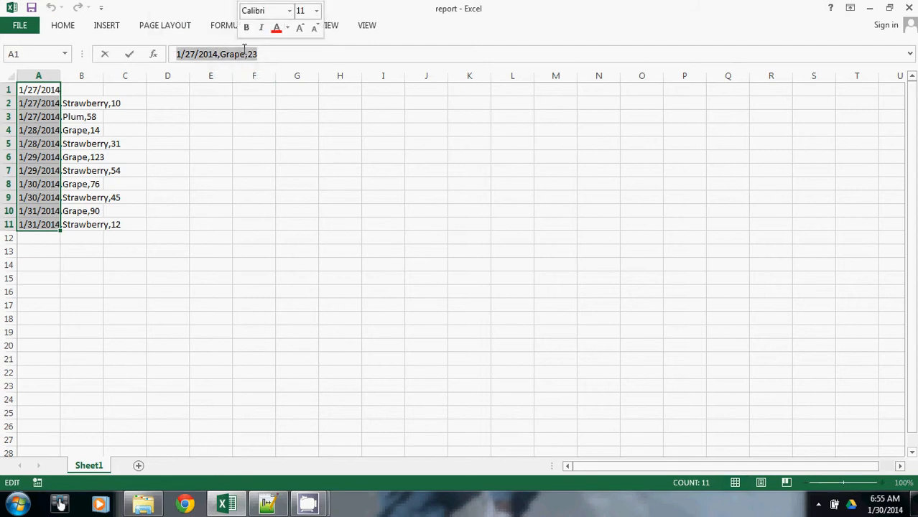
{"action": "double_click", "coordinate": [234, 54]}
{"action": "left_click_drag", "start_coordinate": [257, 54], "coordinate": [248, 54]}
{"action": "left_click", "coordinate": [248, 55]}
{"action": "left_click", "coordinate": [219, 55]}
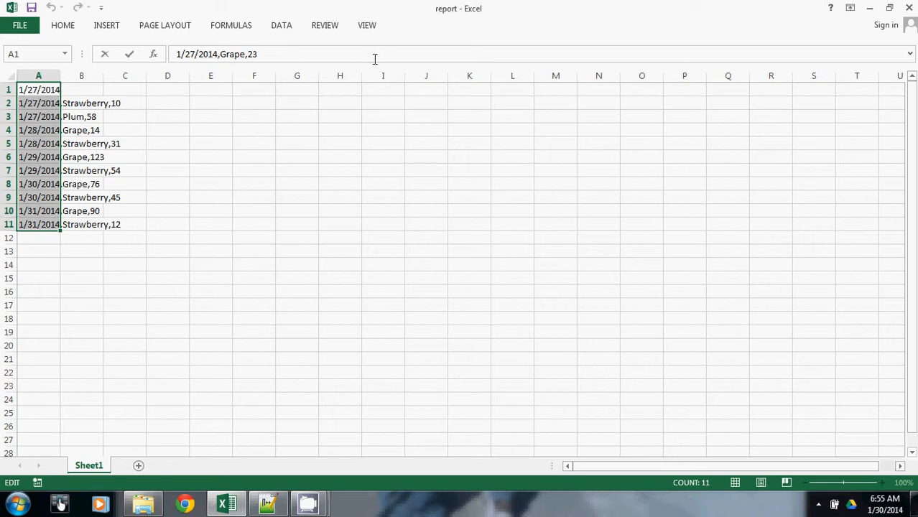
{"action": "left_click", "coordinate": [44, 105]}
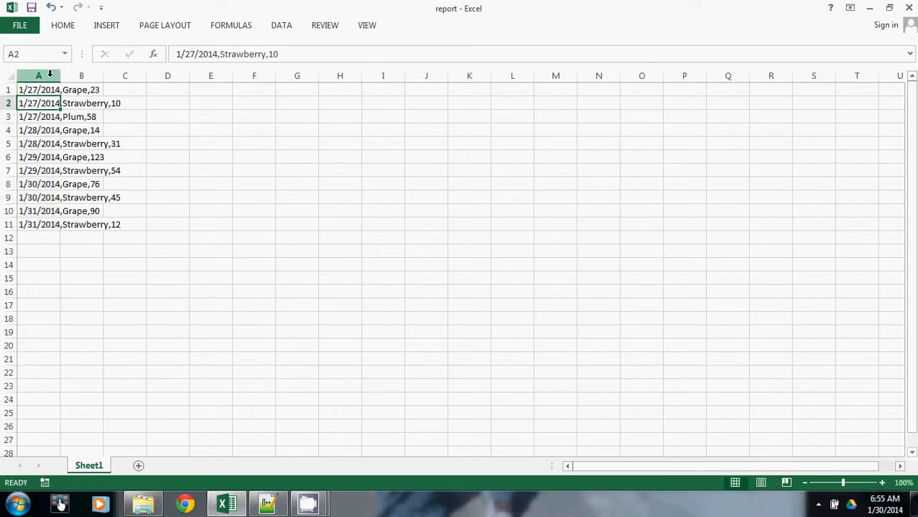
{"action": "left_click", "coordinate": [49, 74]}
{"action": "left_click", "coordinate": [78, 74]}
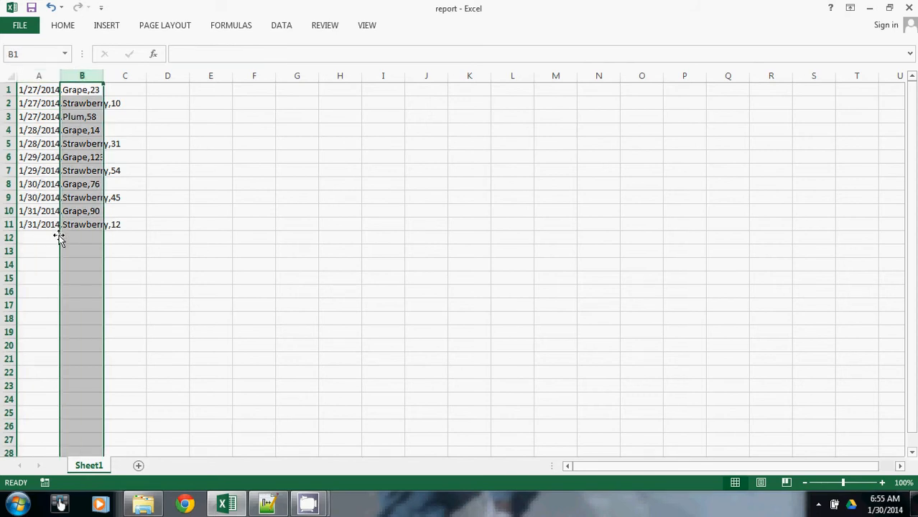
{"action": "left_click", "coordinate": [130, 75]}
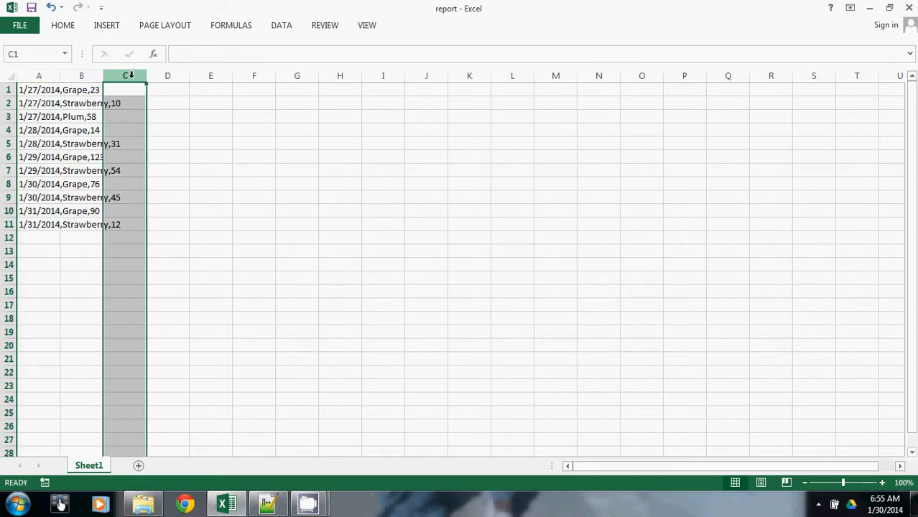
{"action": "left_click", "coordinate": [9, 89]}
{"action": "left_click_drag", "start_coordinate": [27, 90], "coordinate": [131, 84]}
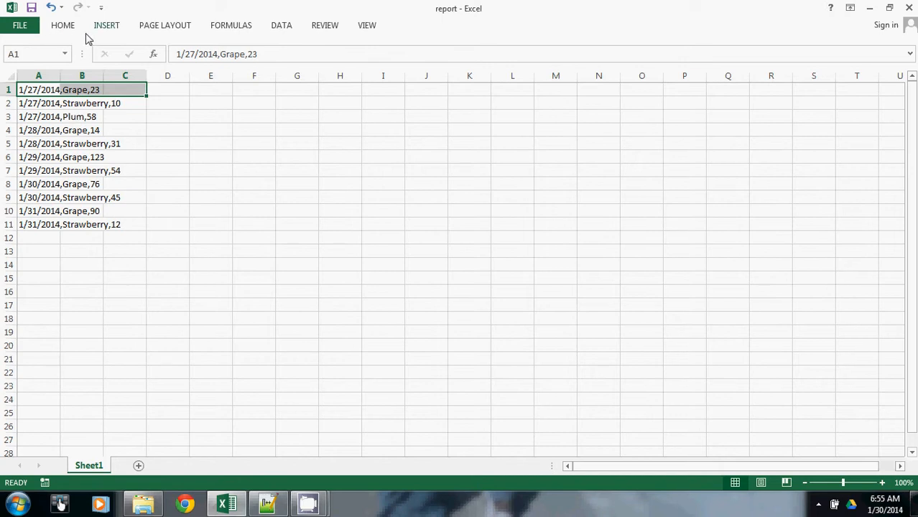
- Review the file type chosen for saving the report workbook in C:\Excel and the other available formats, leaving without saving
{"action": "left_click", "coordinate": [21, 29]}
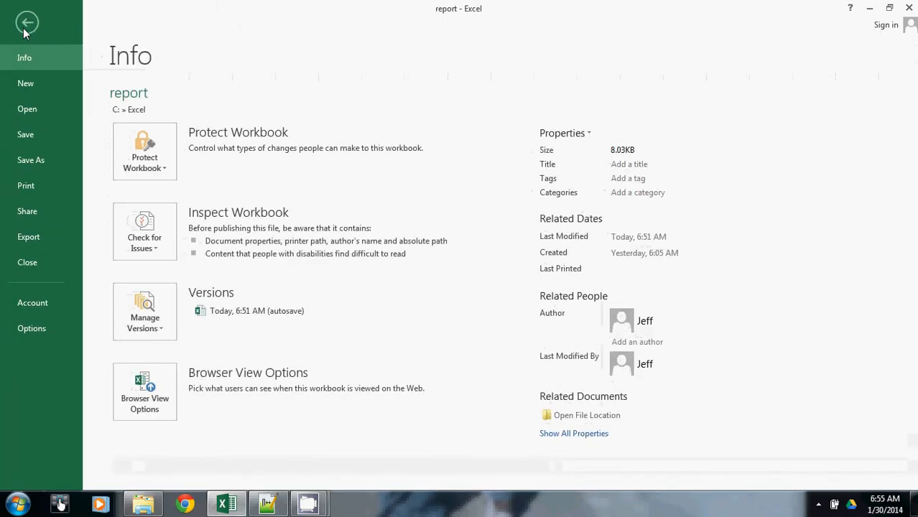
{"action": "left_click", "coordinate": [31, 161]}
{"action": "left_click", "coordinate": [359, 148]}
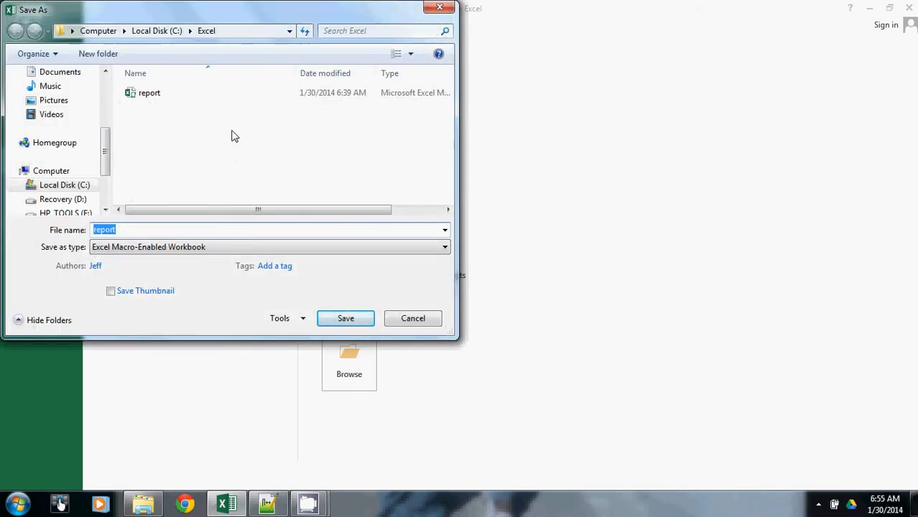
{"action": "left_click", "coordinate": [127, 249]}
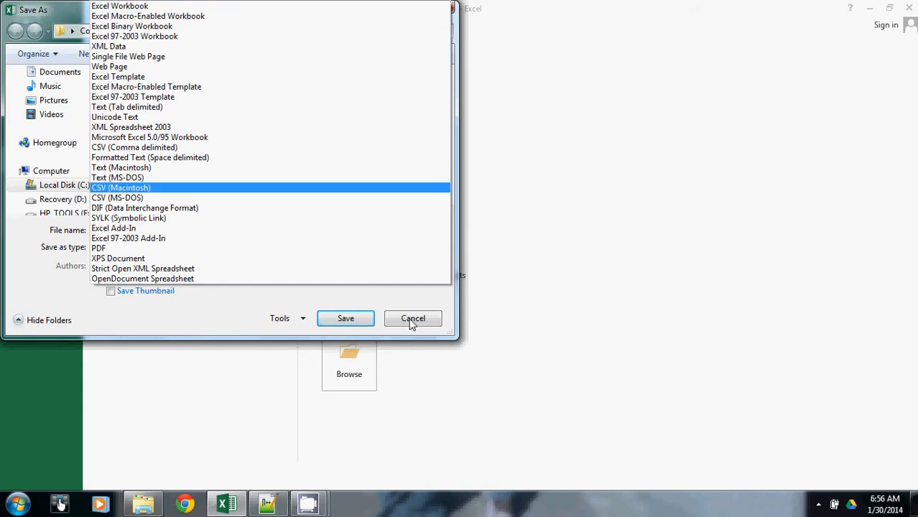
{"action": "left_click", "coordinate": [381, 305]}
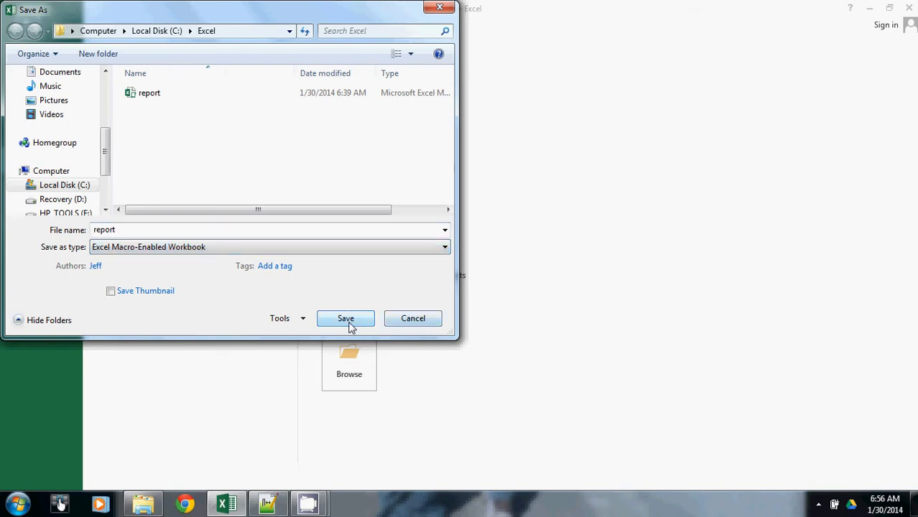
{"action": "left_click", "coordinate": [416, 321]}
{"action": "left_click", "coordinate": [23, 23]}
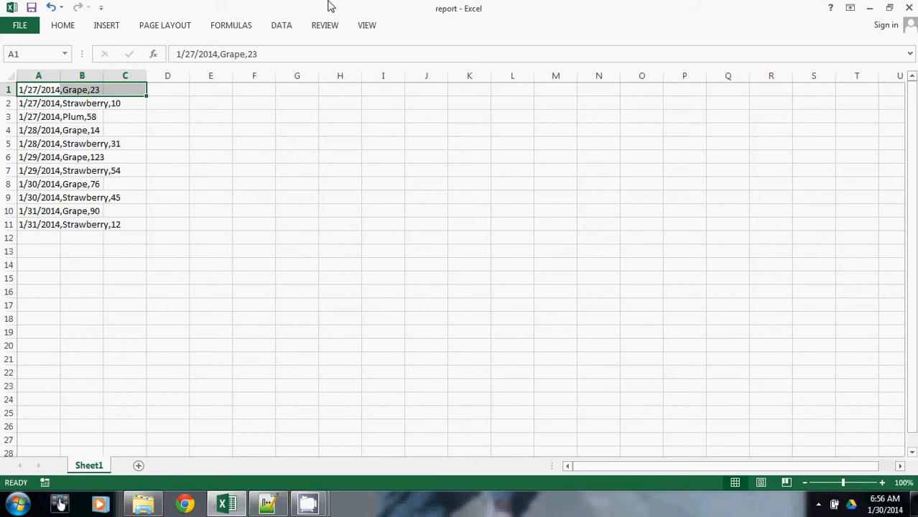
{"action": "left_click", "coordinate": [367, 28]}
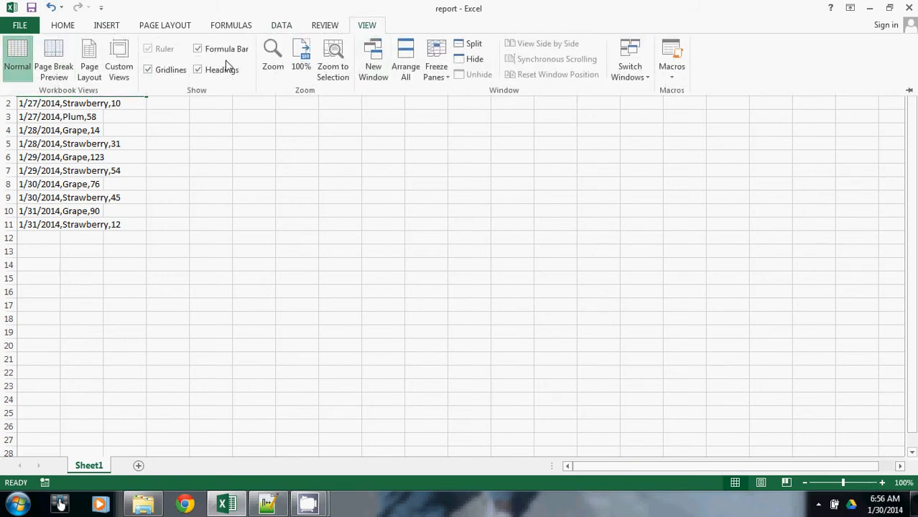
{"action": "left_click", "coordinate": [680, 72]}
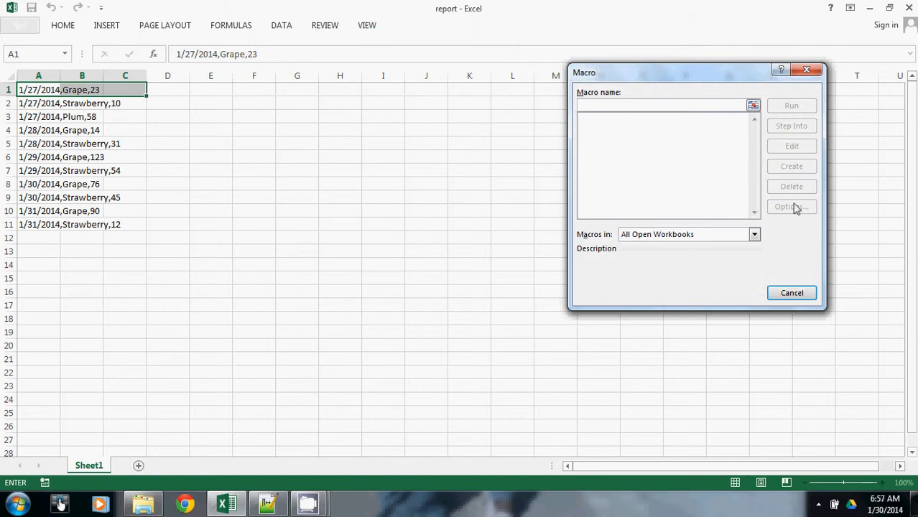
{"action": "left_click", "coordinate": [793, 296]}
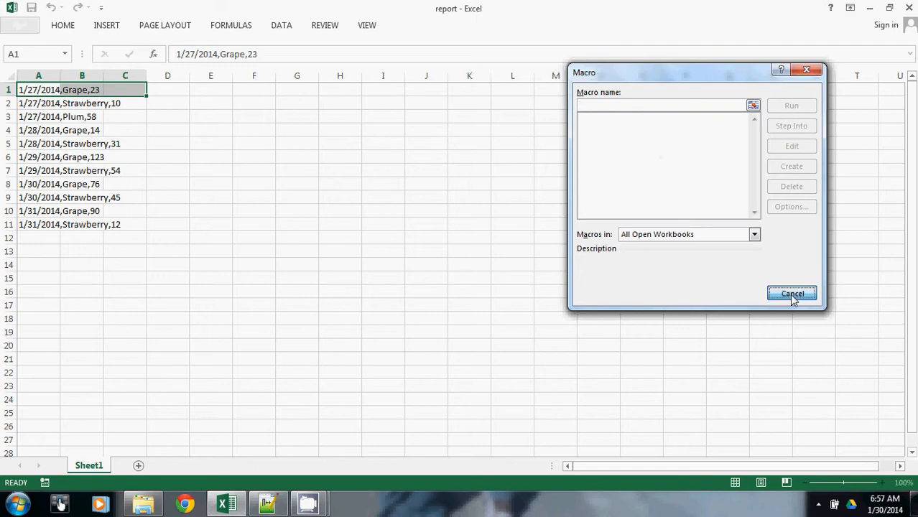
- Start recording a macro named formatReport with a description about formatting the weekly report
{"action": "left_click", "coordinate": [368, 26]}
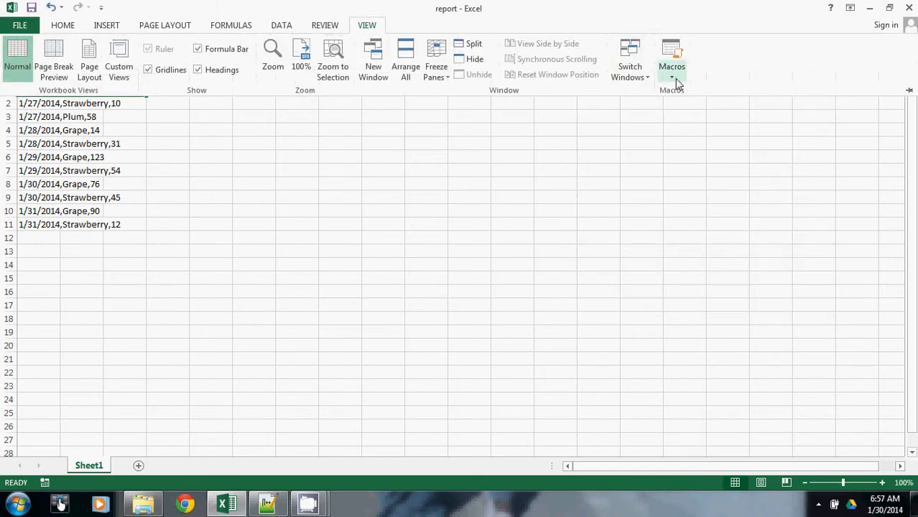
{"action": "left_click", "coordinate": [672, 77]}
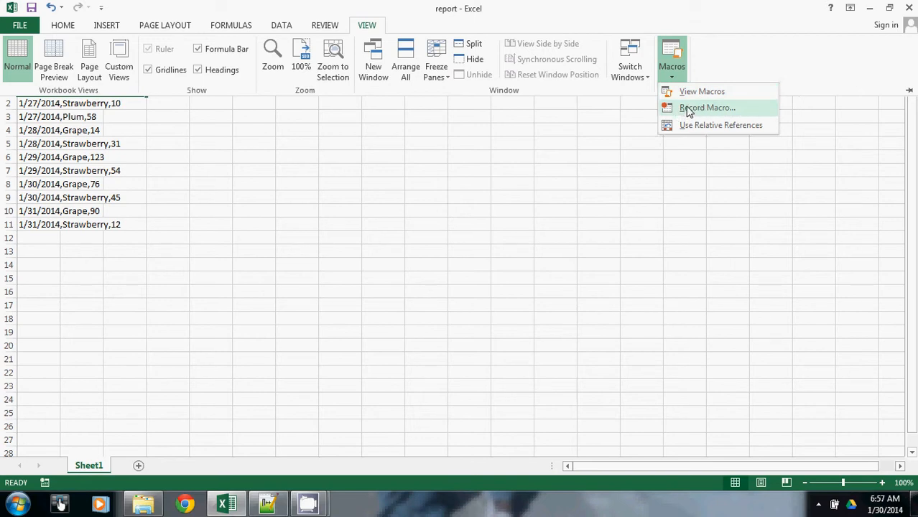
{"action": "left_click", "coordinate": [687, 109]}
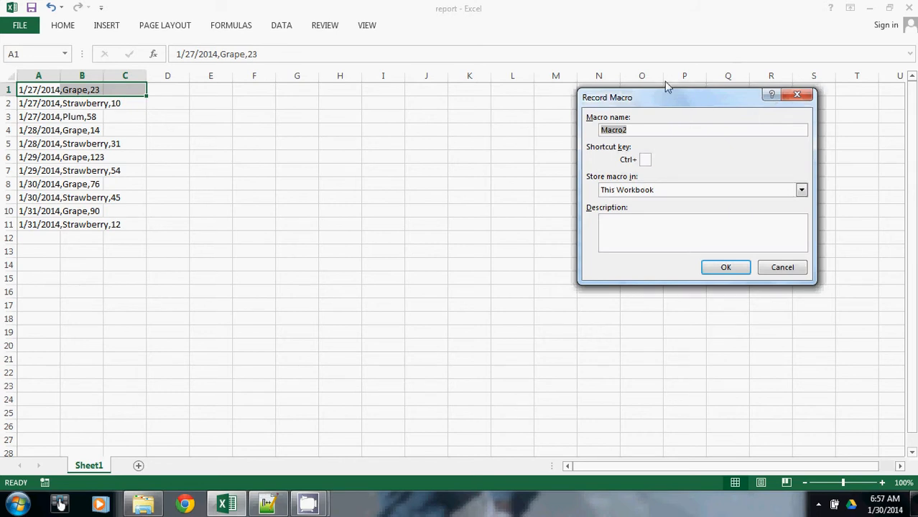
{"action": "type", "text": "formatReport"}
{"action": "left_click", "coordinate": [660, 227]}
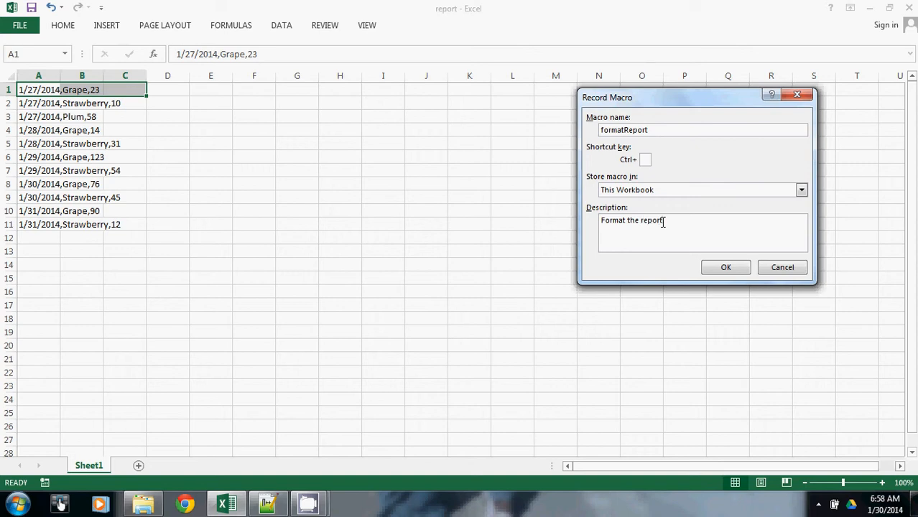
{"action": "type", "text": "weekly"}
{"action": "left_click", "coordinate": [727, 268]}
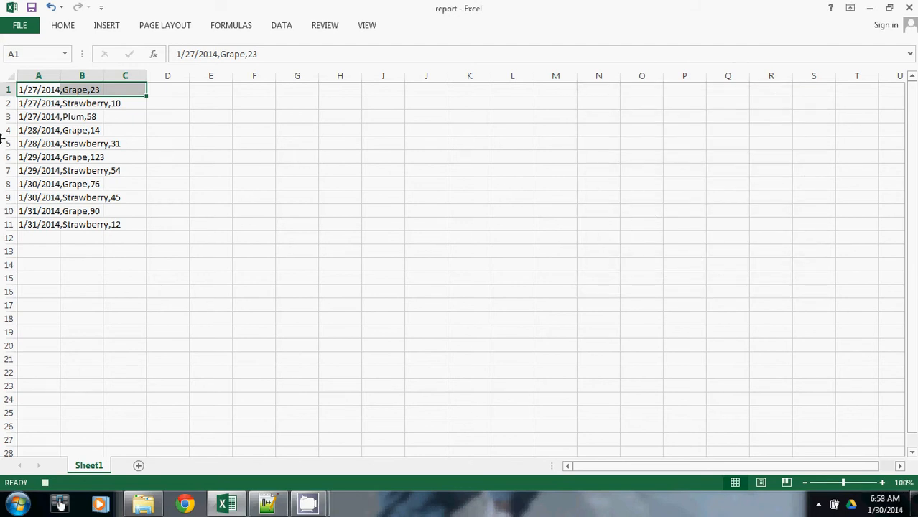
- Split column A with Text to Columns as delimited data, adding Comma as a delimiter, and check cells A1, B1 and C1
{"action": "left_click", "coordinate": [40, 75]}
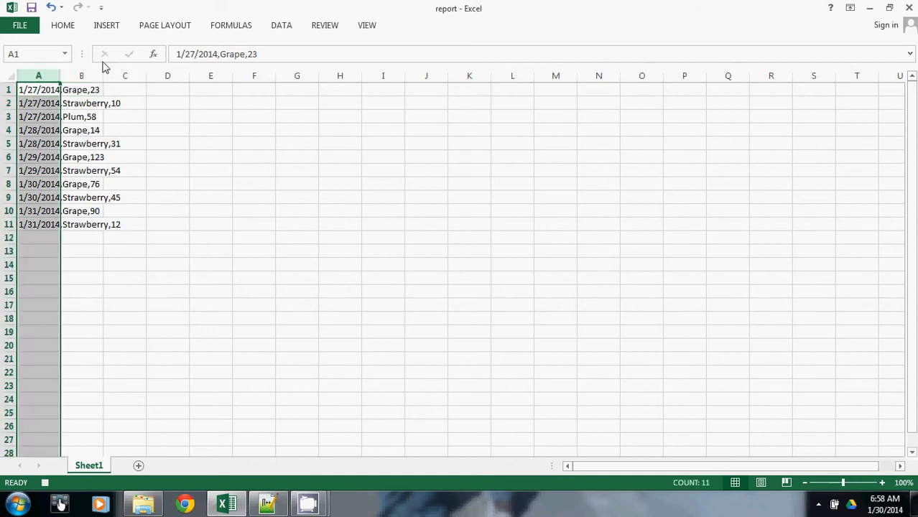
{"action": "left_click", "coordinate": [281, 28]}
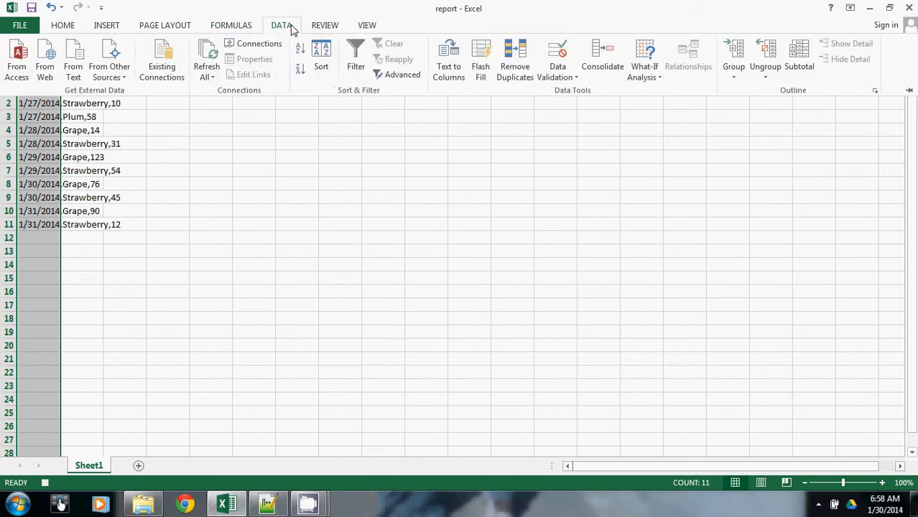
{"action": "left_click", "coordinate": [445, 69]}
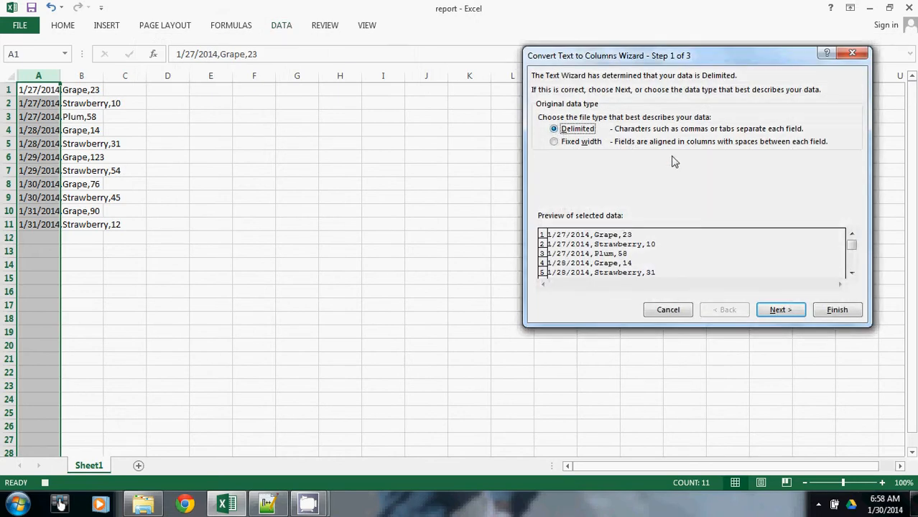
{"action": "left_click", "coordinate": [778, 312]}
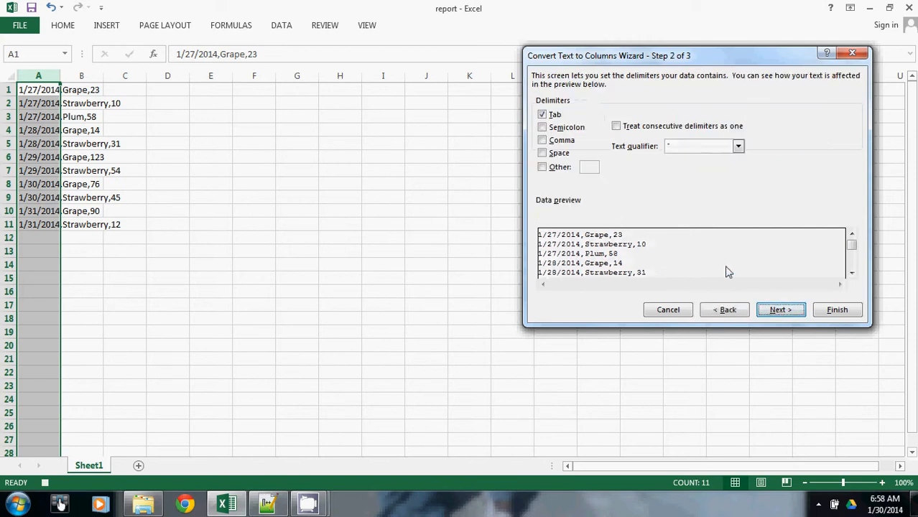
{"action": "left_click", "coordinate": [543, 141]}
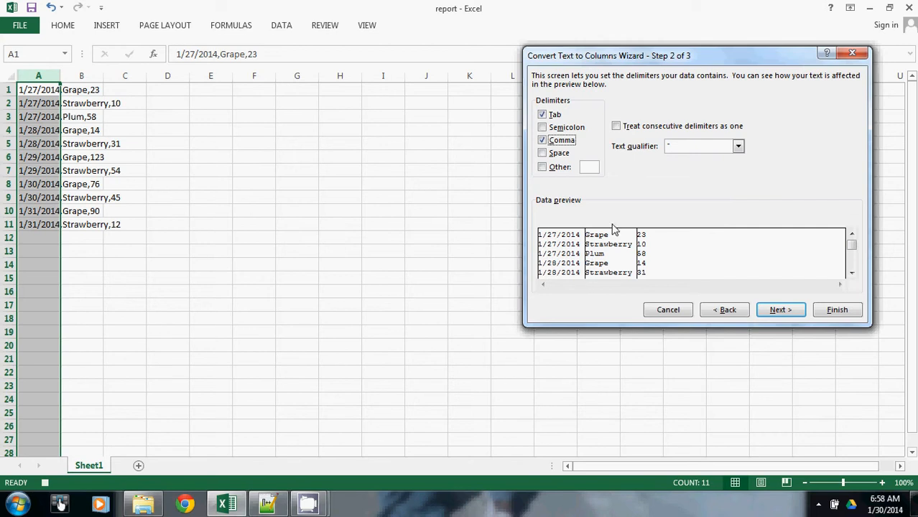
{"action": "left_click", "coordinate": [543, 141]}
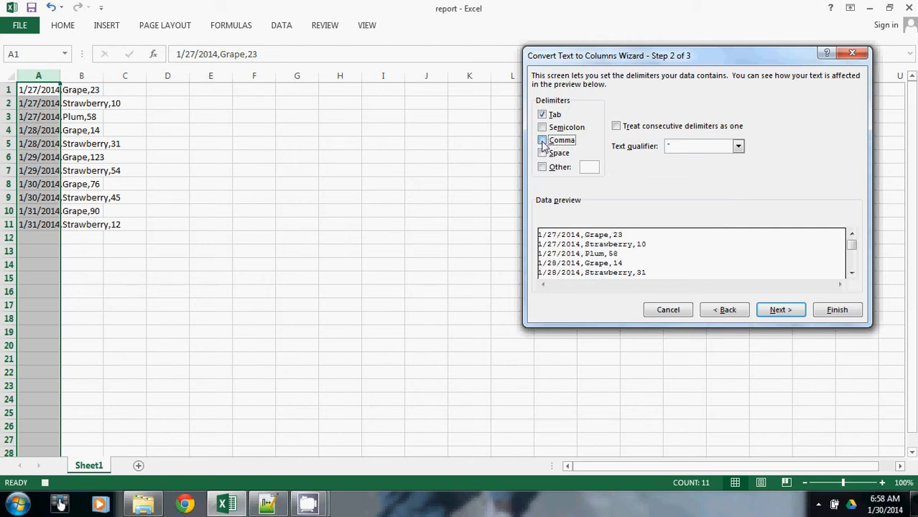
{"action": "left_click", "coordinate": [543, 141]}
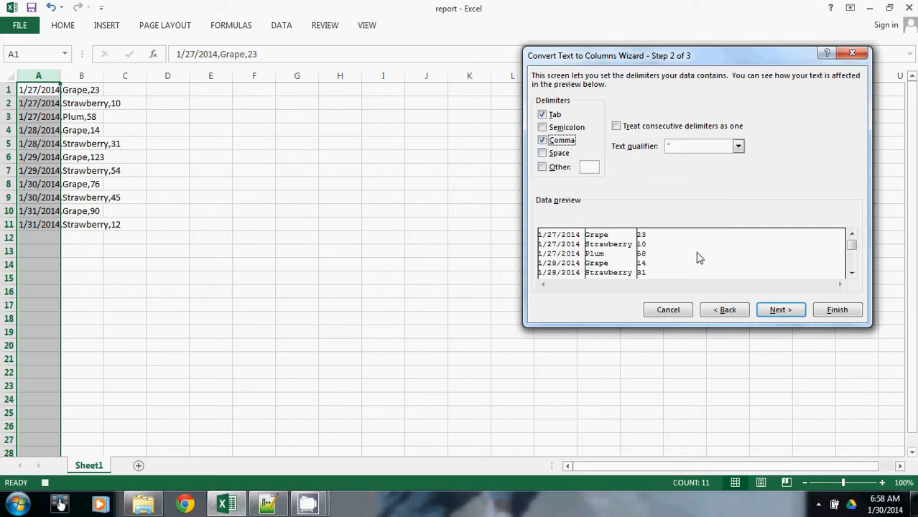
{"action": "left_click", "coordinate": [835, 309]}
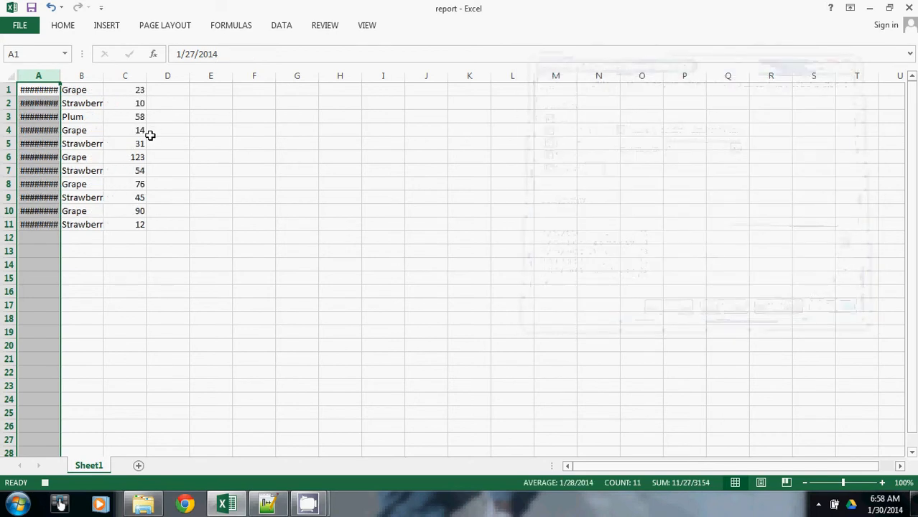
{"action": "left_click", "coordinate": [77, 85]}
{"action": "left_click", "coordinate": [43, 89]}
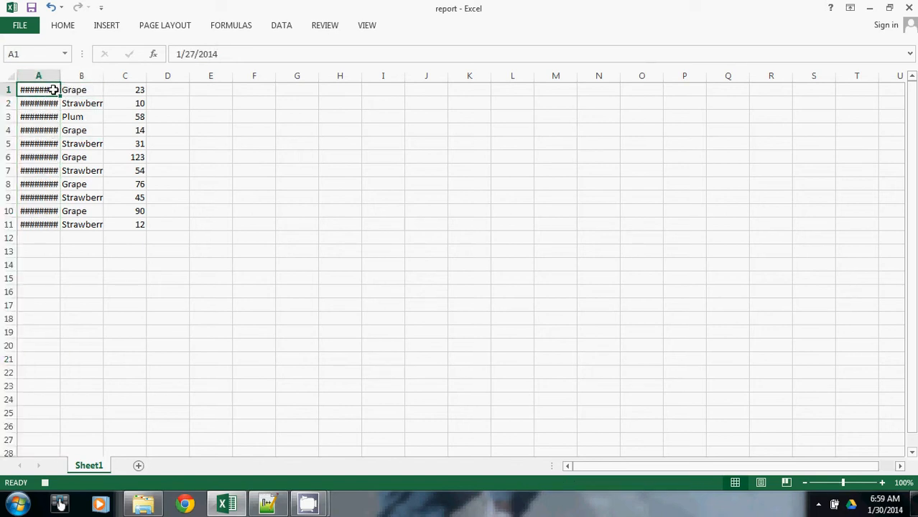
{"action": "left_click", "coordinate": [85, 89]}
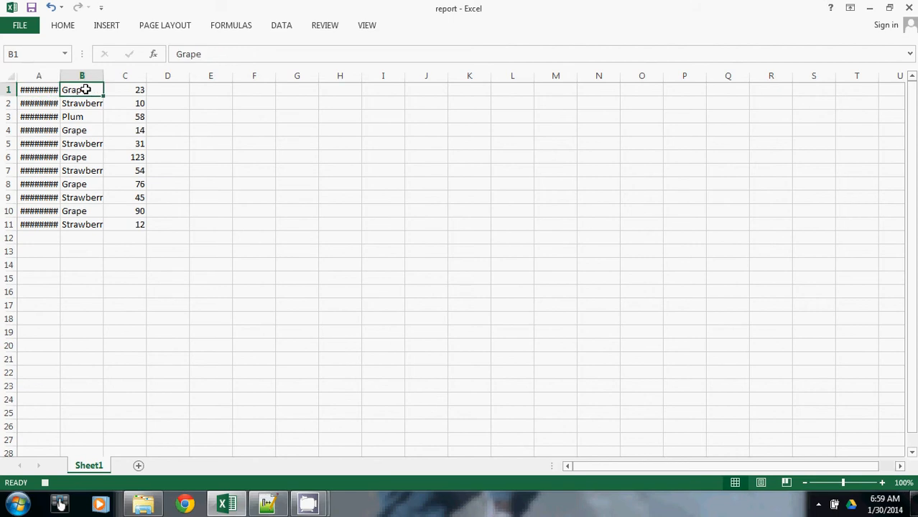
{"action": "left_click", "coordinate": [120, 90]}
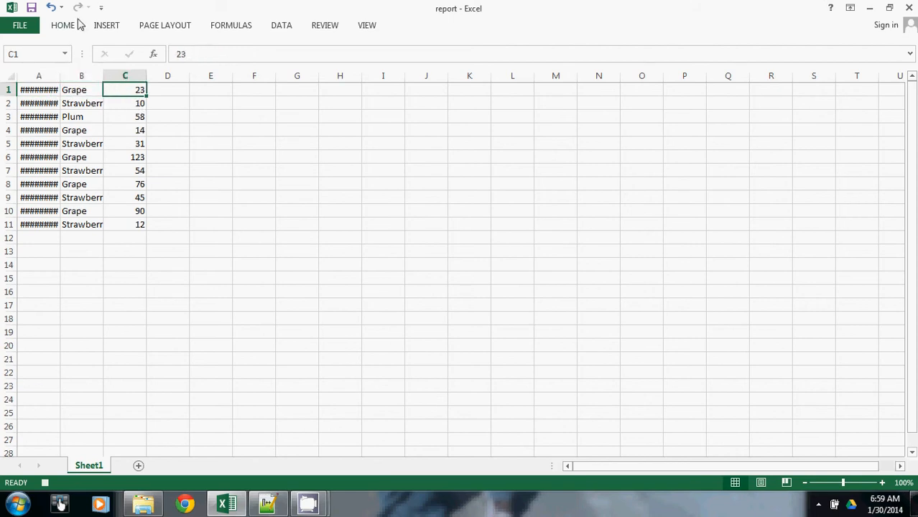
- Insert a blank row above row 1 to make room for the column headers
{"action": "left_click", "coordinate": [5, 90]}
{"action": "right_click", "coordinate": [5, 90]}
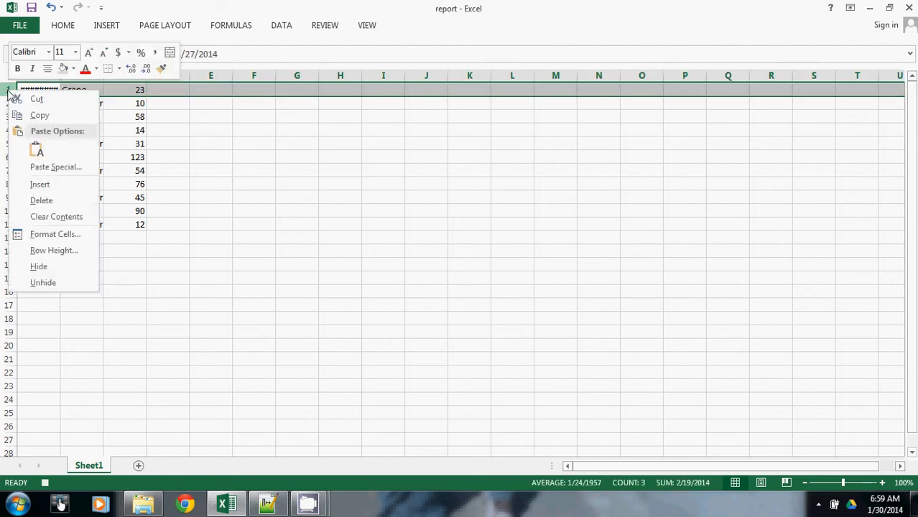
{"action": "left_click", "coordinate": [61, 187]}
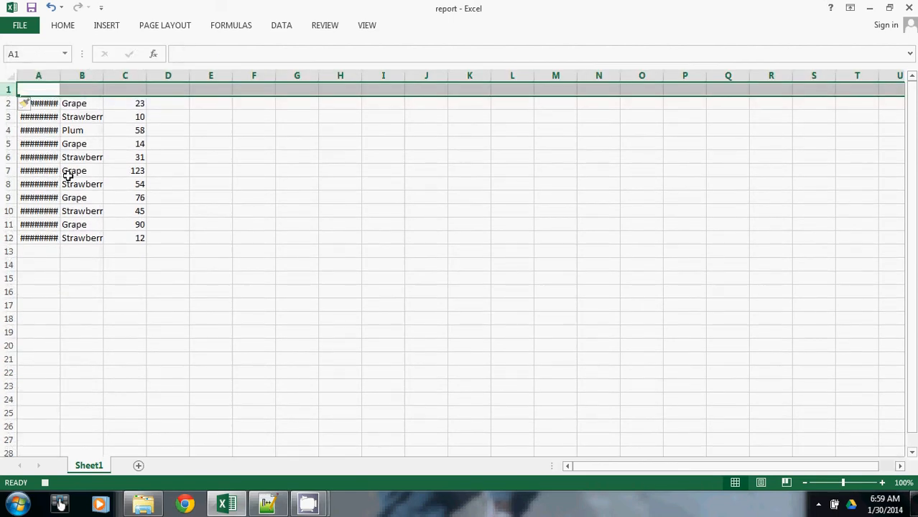
- Enter the headers Date, Jelly Type and Quantity in cells A1, B1 and C1
{"action": "left_click", "coordinate": [45, 92]}
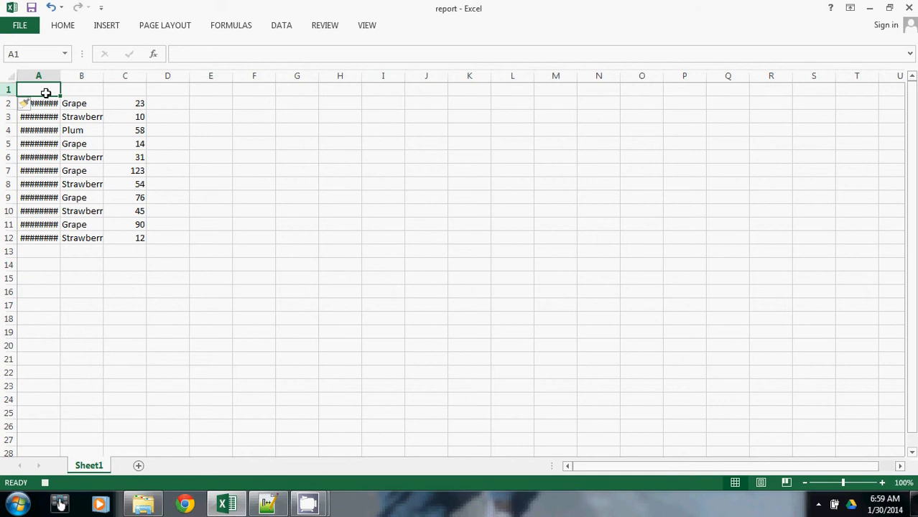
{"action": "type", "text": "Date"}
{"action": "key", "text": "Tab"}
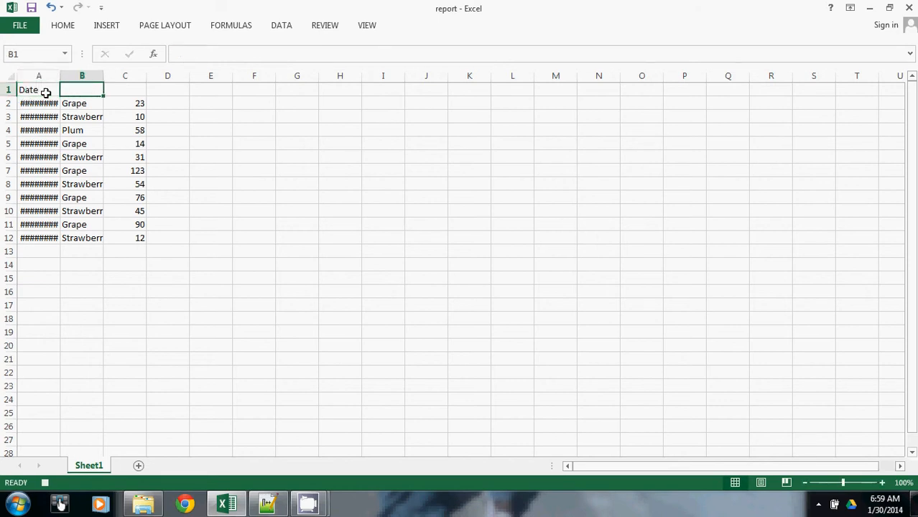
{"action": "type", "text": "Jelly Type"}
{"action": "key", "text": "Tab"}
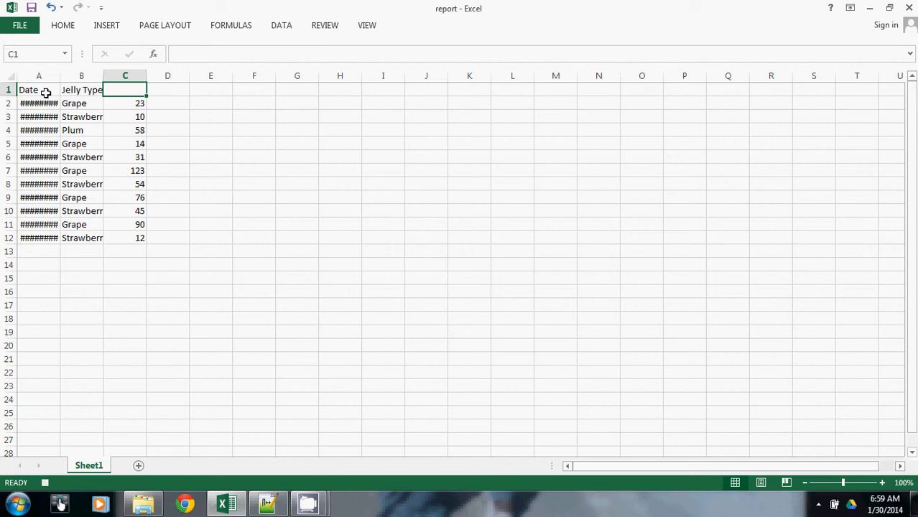
{"action": "type", "text": "Quanity"}
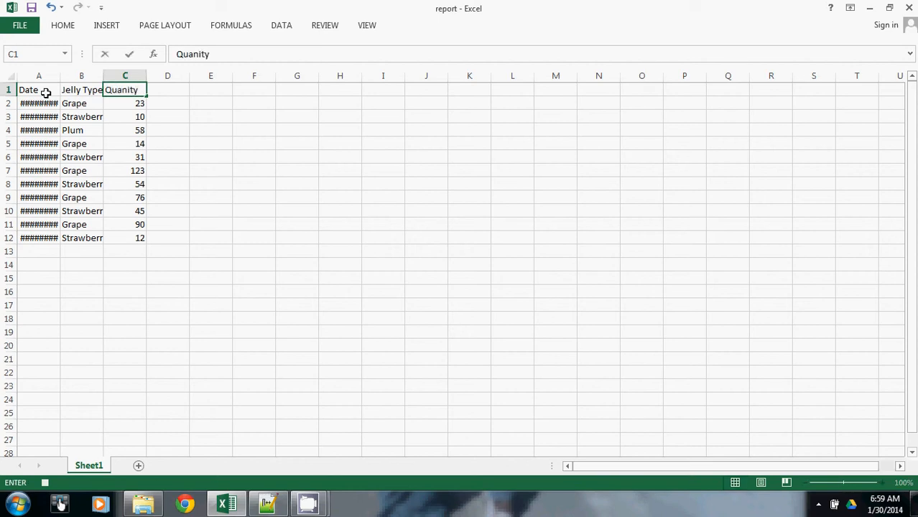
{"action": "key", "text": "BackSpace"}
{"action": "key", "text": "BackSpace"}
{"action": "key", "text": "BackSpace"}
{"action": "type", "text": "tity"}
- Shade the header cells A1:C1 with a light gray fill
{"action": "left_click", "coordinate": [38, 90]}
{"action": "left_click_drag", "start_coordinate": [38, 90], "coordinate": [115, 88]}
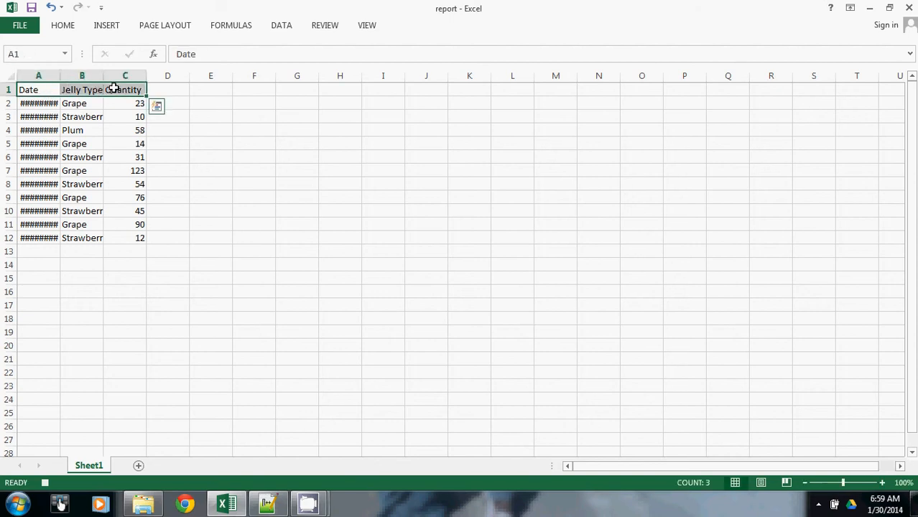
{"action": "left_click", "coordinate": [64, 26]}
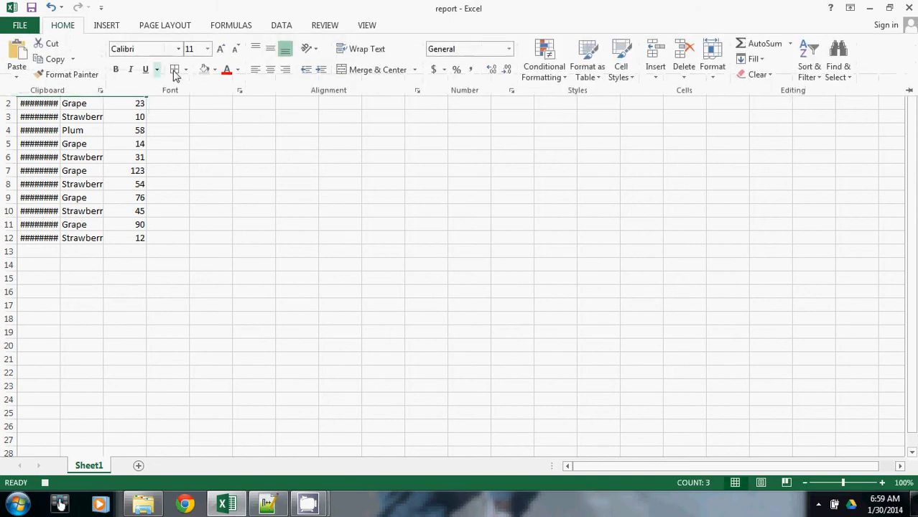
{"action": "left_click", "coordinate": [215, 71]}
{"action": "left_click", "coordinate": [204, 122]}
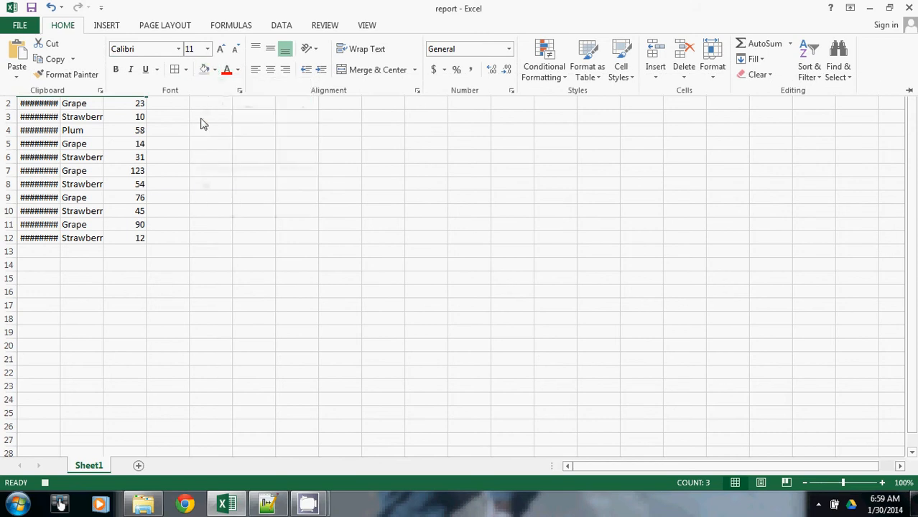
{"action": "left_click", "coordinate": [58, 116]}
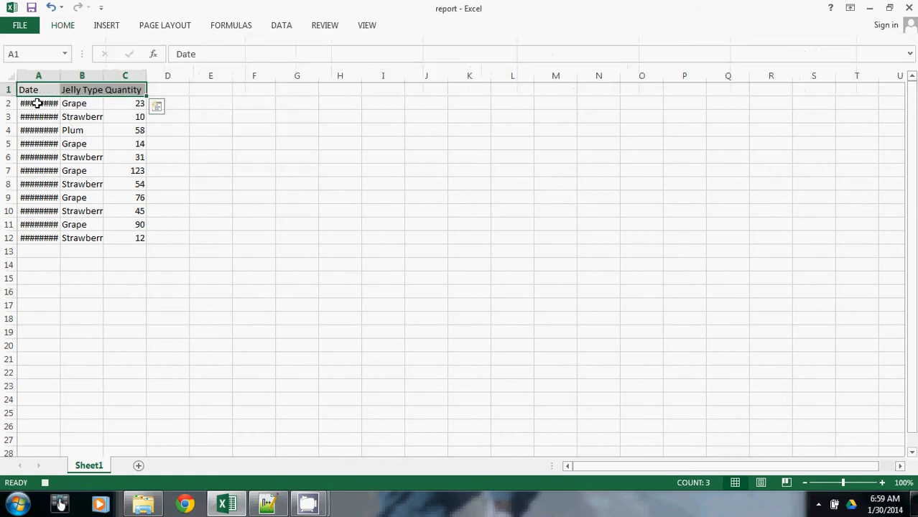
- Make the header text in cells A1:C1 bold
{"action": "left_click", "coordinate": [36, 103]}
{"action": "left_click_drag", "start_coordinate": [41, 89], "coordinate": [128, 84]}
{"action": "left_click", "coordinate": [61, 28]}
{"action": "left_click", "coordinate": [116, 69]}
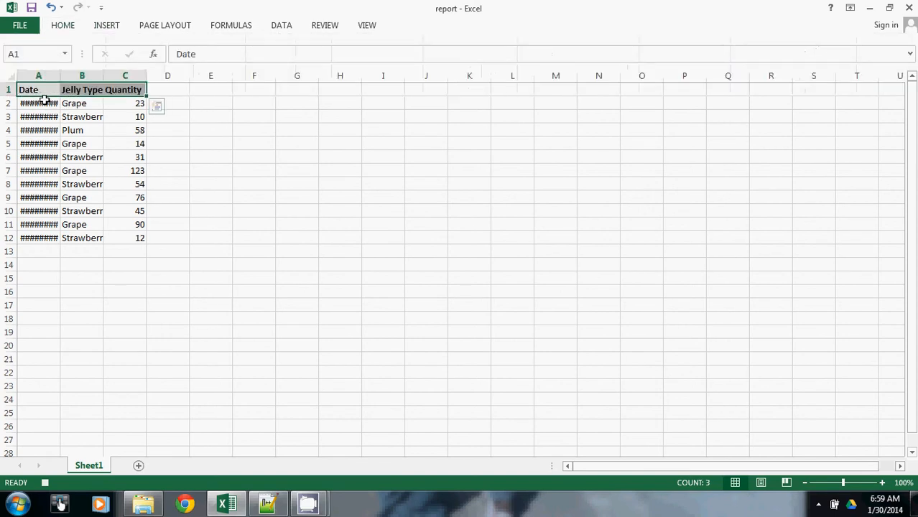
- Apply borders around every cell of the report table in A1:C12
{"action": "left_click_drag", "start_coordinate": [46, 92], "coordinate": [130, 239]}
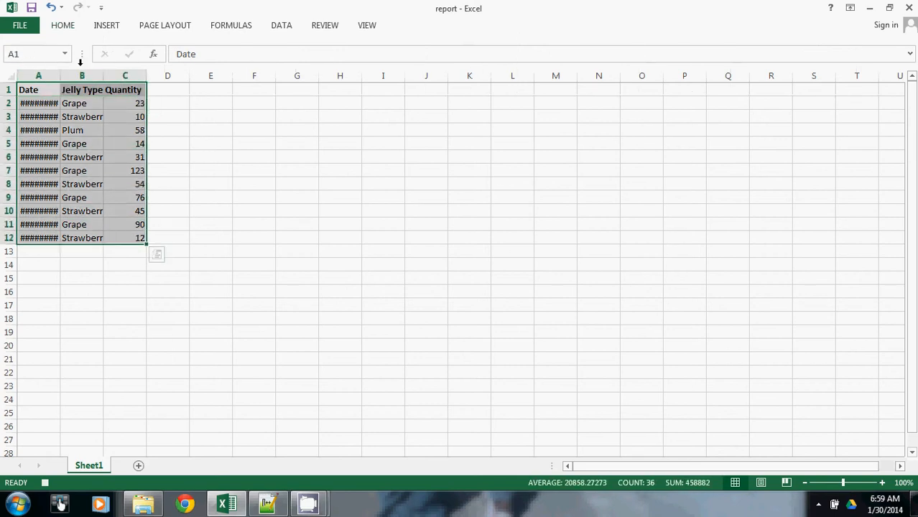
{"action": "left_click", "coordinate": [62, 25]}
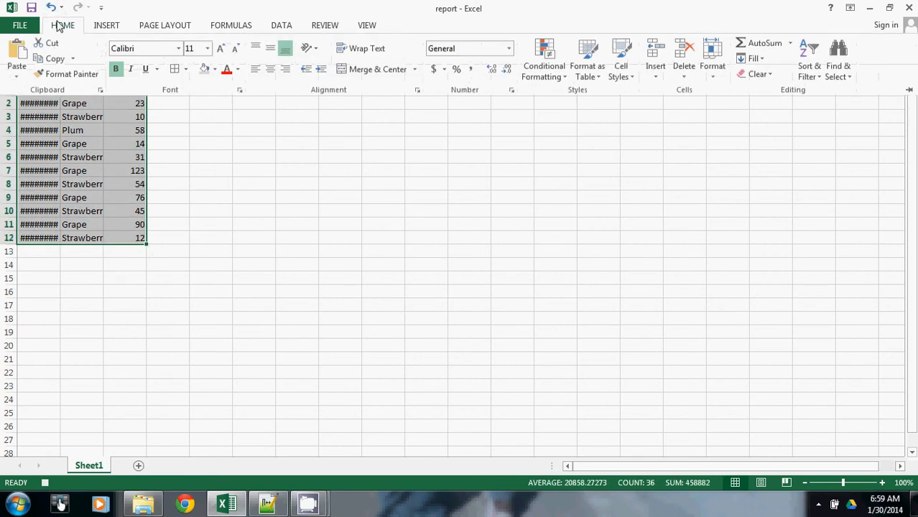
{"action": "left_click", "coordinate": [178, 74]}
{"action": "left_click", "coordinate": [61, 161]}
{"action": "left_click", "coordinate": [47, 87]}
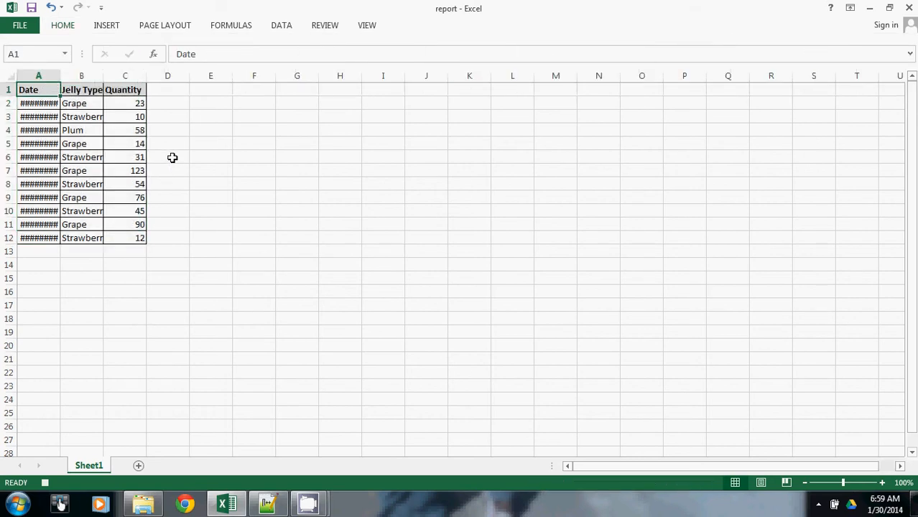
- Autofit columns A, B and C so that the dates, jelly types and quantities fit their widths
{"action": "left_click", "coordinate": [9, 74]}
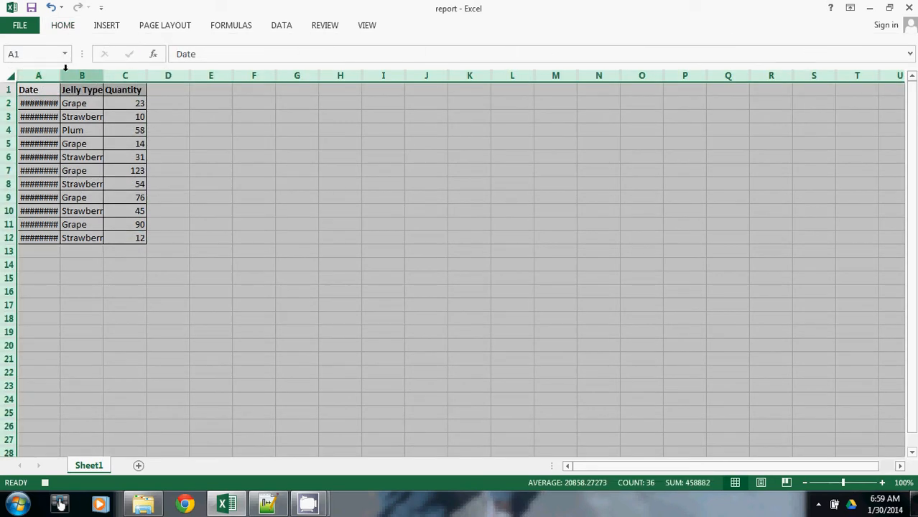
{"action": "left_click_drag", "start_coordinate": [59, 71], "coordinate": [58, 71]}
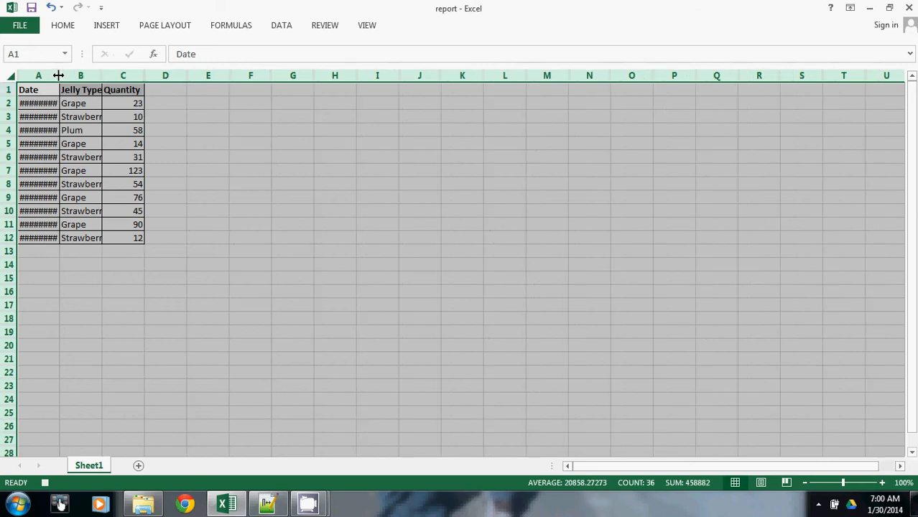
{"action": "left_click", "coordinate": [46, 102]}
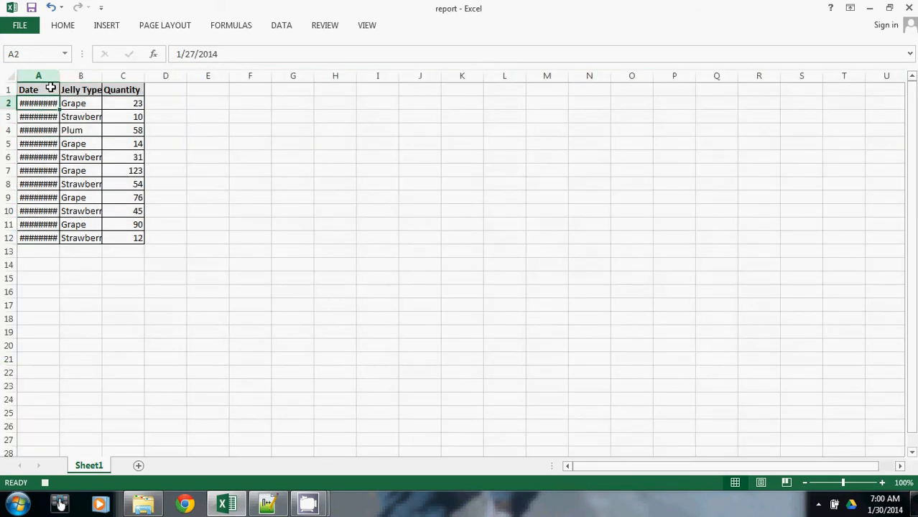
{"action": "left_click", "coordinate": [59, 75]}
{"action": "left_click_drag", "start_coordinate": [61, 75], "coordinate": [129, 74]}
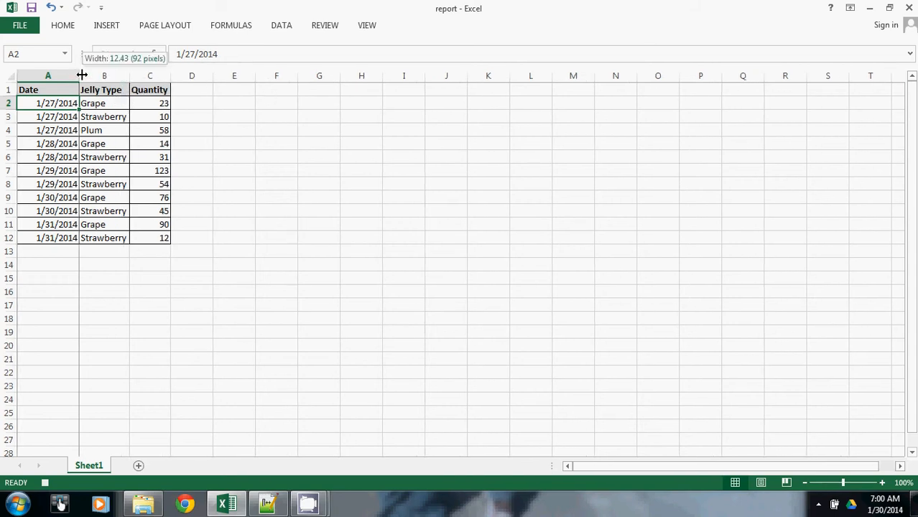
{"action": "double_click", "coordinate": [79, 75]}
{"action": "left_click", "coordinate": [96, 119]}
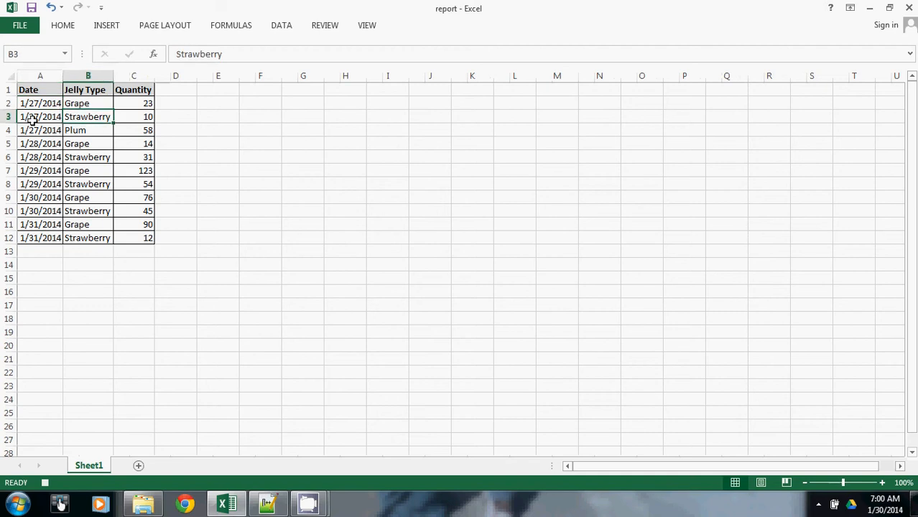
- Select cell A1 and stop recording the macro
{"action": "left_click", "coordinate": [37, 91]}
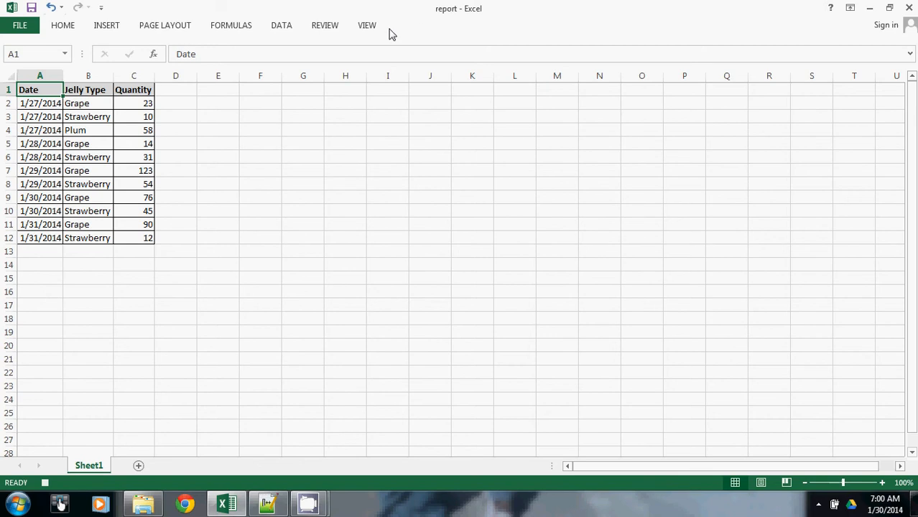
{"action": "left_click", "coordinate": [367, 26]}
{"action": "left_click", "coordinate": [671, 72]}
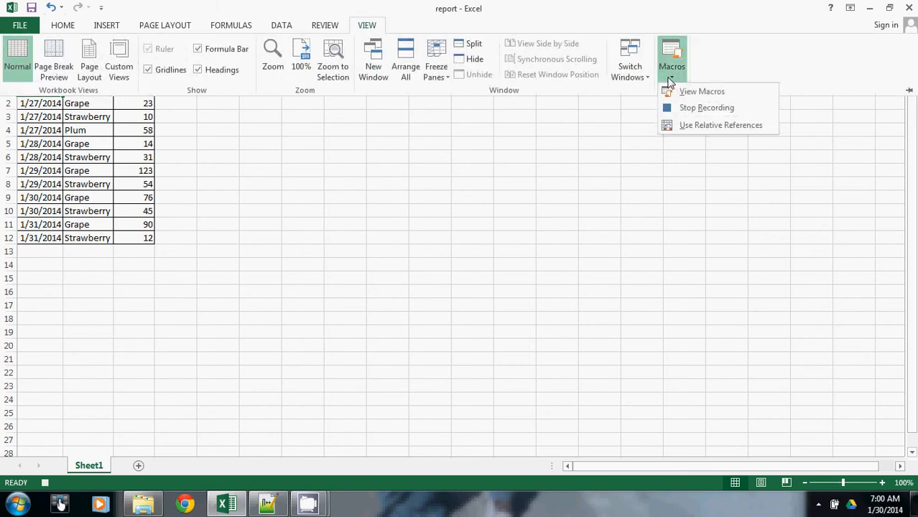
{"action": "left_click", "coordinate": [687, 109]}
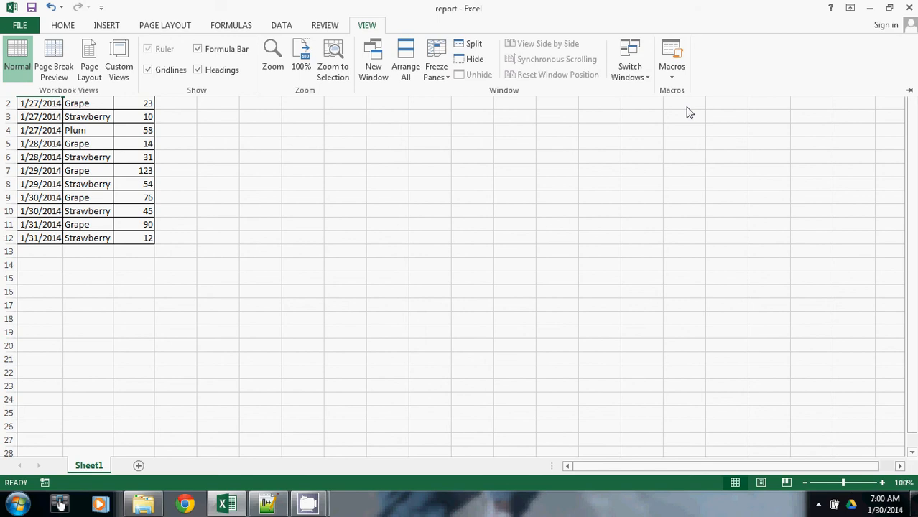
{"action": "left_click", "coordinate": [43, 132]}
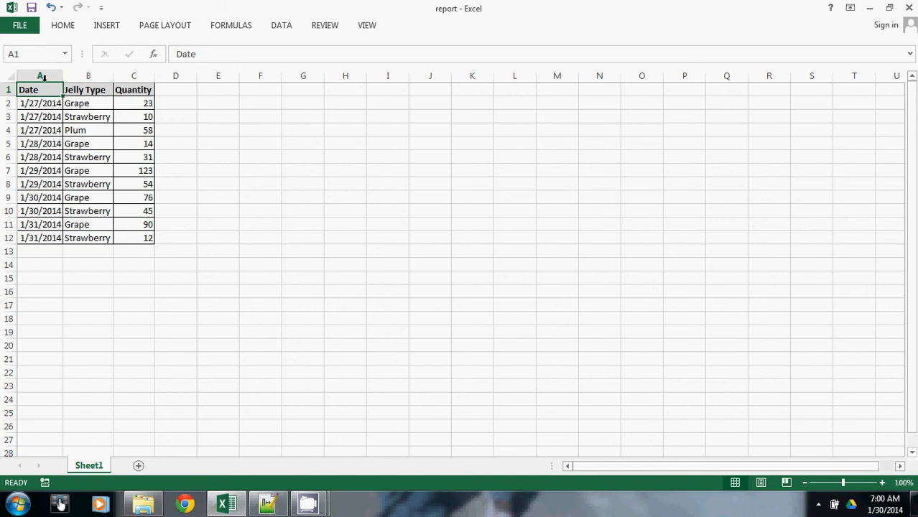
- Rerun Text to Columns on the Date column as delimited data, keeping Tab and Comma as delimiters
{"action": "left_click", "coordinate": [50, 74]}
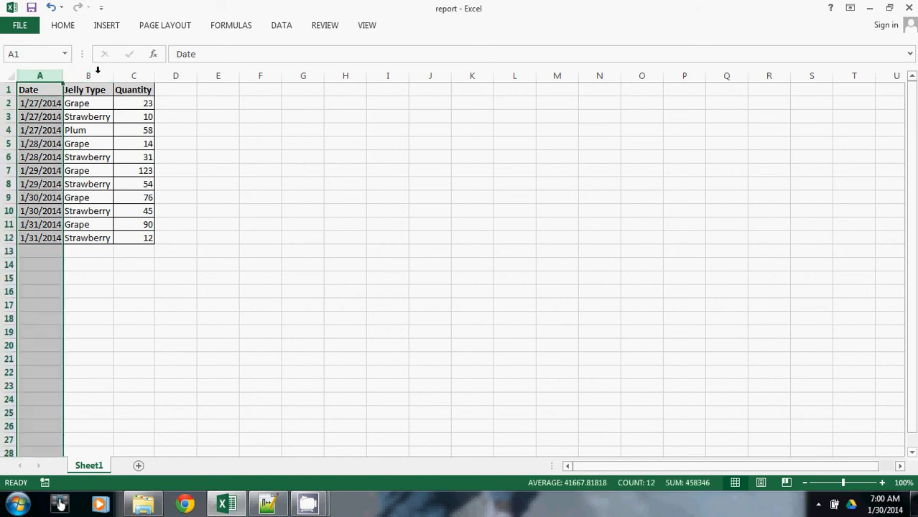
{"action": "left_click", "coordinate": [281, 26]}
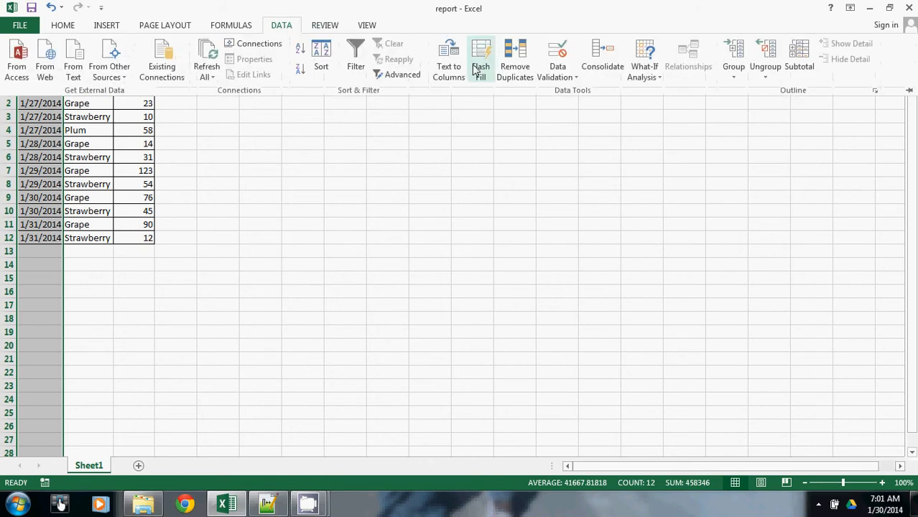
{"action": "left_click", "coordinate": [450, 69]}
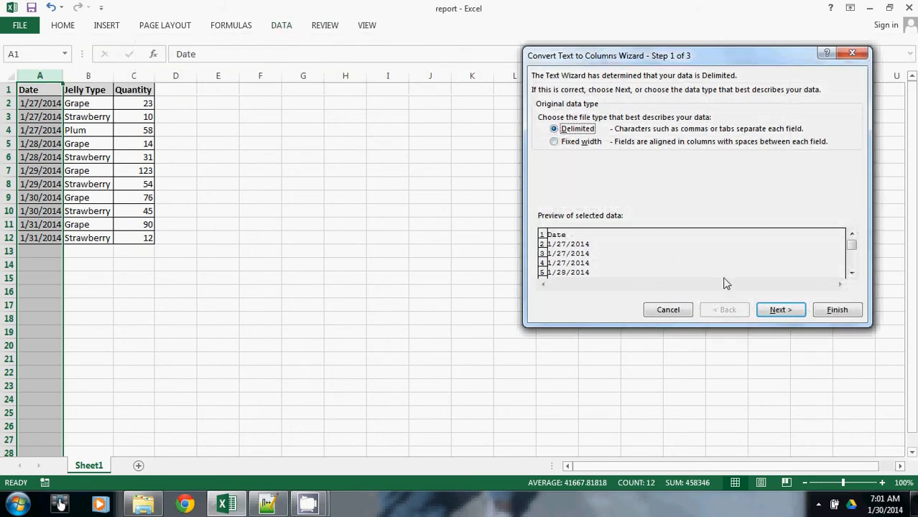
{"action": "left_click", "coordinate": [776, 316]}
{"action": "left_click", "coordinate": [575, 141]}
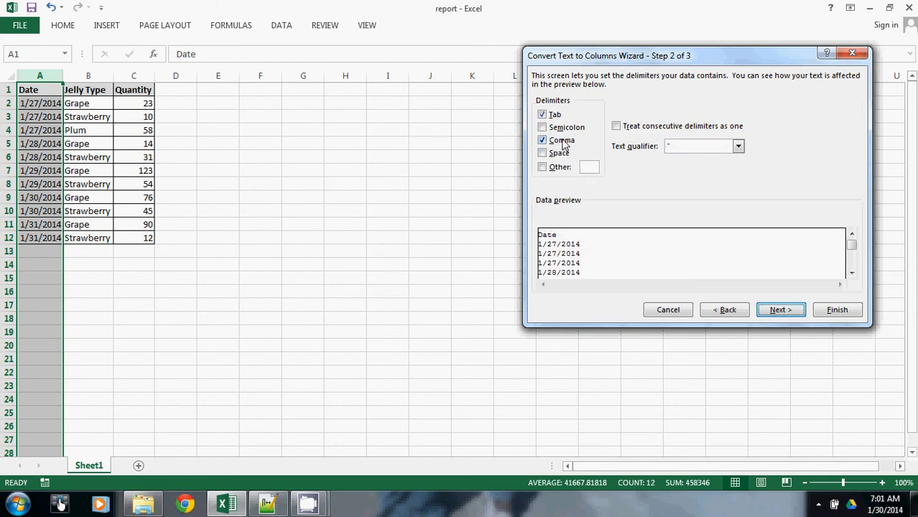
{"action": "left_click", "coordinate": [834, 311]}
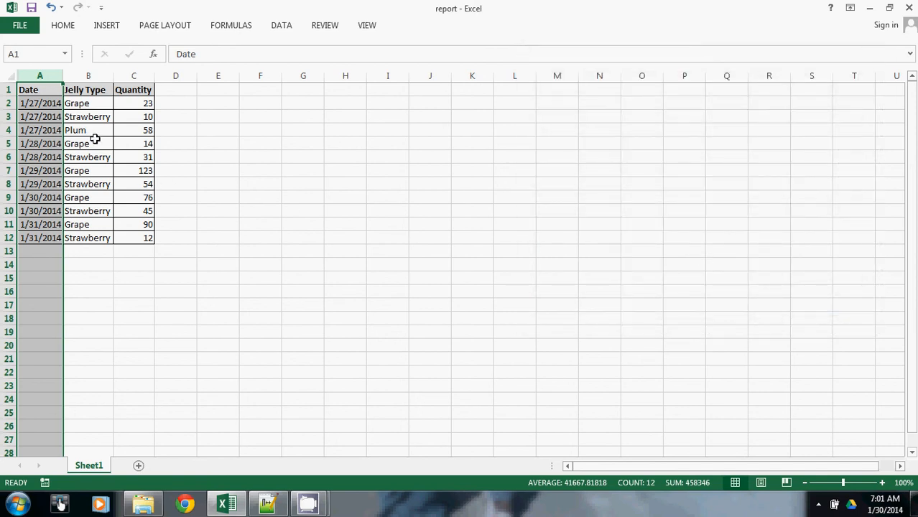
- Delete columns A through C to clear the formatted report from Sheet1
{"action": "left_click_drag", "start_coordinate": [46, 70], "coordinate": [138, 70]}
{"action": "right_click", "coordinate": [43, 90]}
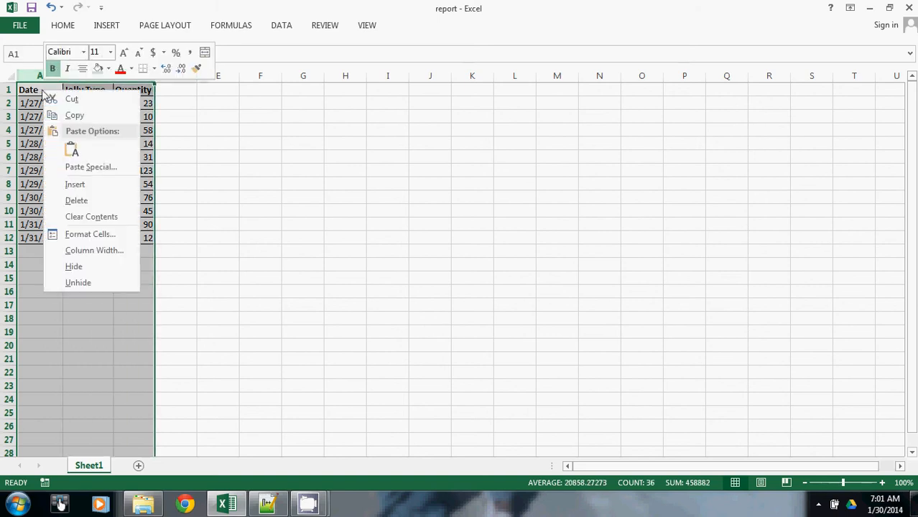
{"action": "left_click", "coordinate": [79, 200]}
- Switch to report.csv in Notepad++ for the raw rows, return to Excel and paste them into the sheet starting at cell A1
{"action": "left_click", "coordinate": [268, 504]}
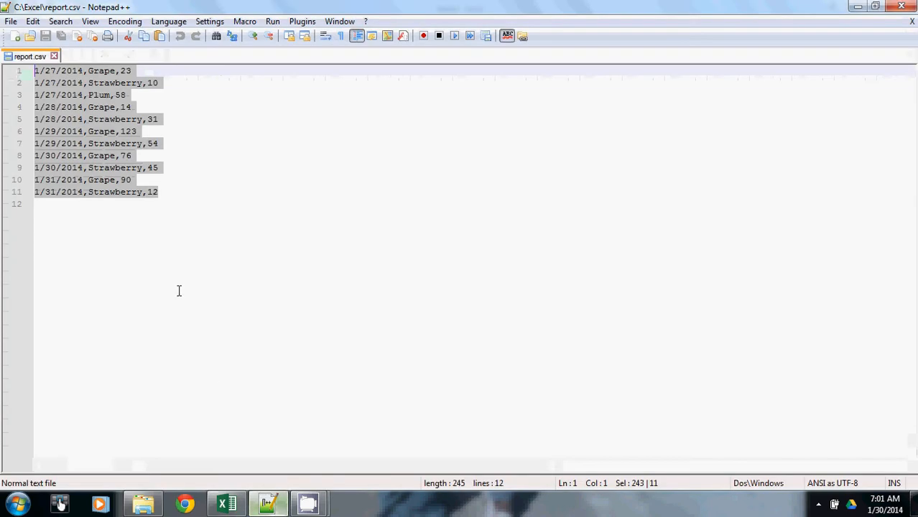
{"action": "left_click", "coordinate": [225, 503]}
{"action": "left_click", "coordinate": [43, 89]}
{"action": "type", "text": "1/27/2014,Grape,23 1/27/2014,Strawberry,10 1/27/2014,Plum,58 1/28/2014,Grape,14 1/28/2014,Strawberry,31 1/29/2014,Grape,12 1/29/2014,Strawberry,54 1/30/2014,Grape,76 1/30/2014,Strawberry,45 1/31/2014,Grape,90 1/31/2014,Strawberry,12"}
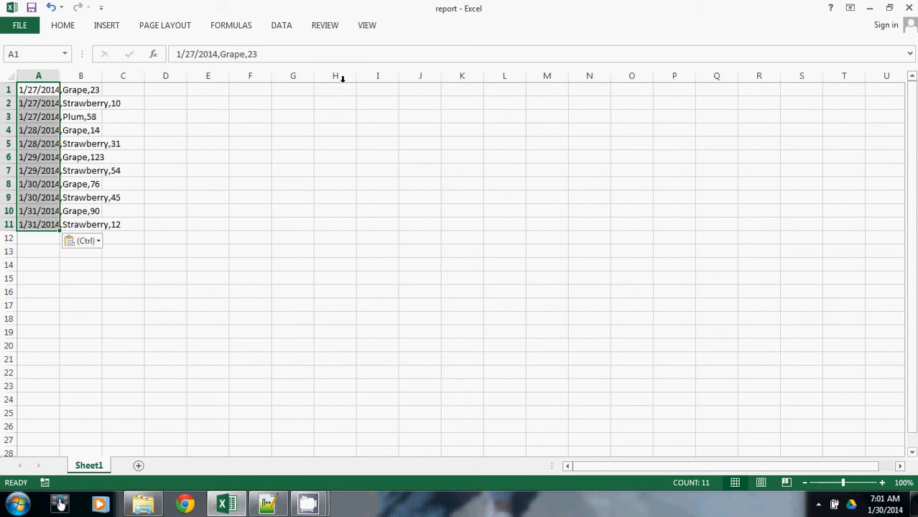
- Run the formatReport macro on the newly pasted rows
{"action": "left_click", "coordinate": [368, 26]}
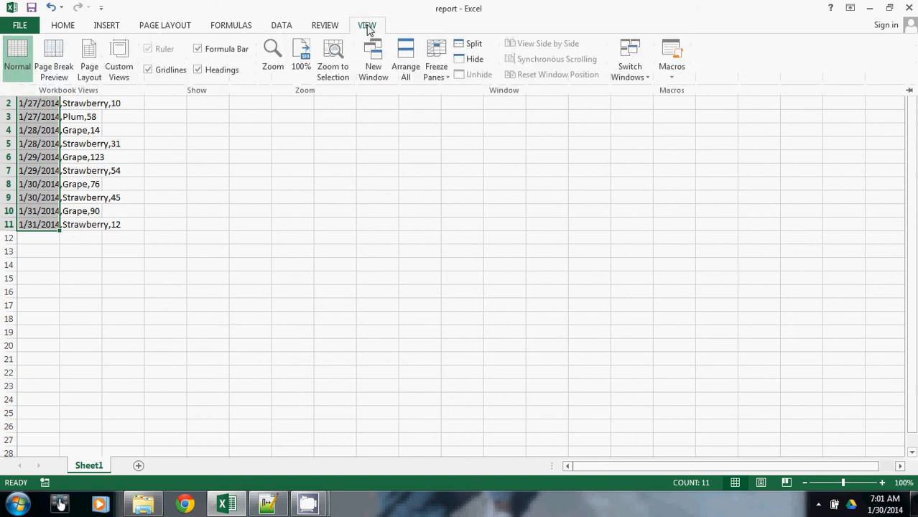
{"action": "left_click", "coordinate": [673, 56]}
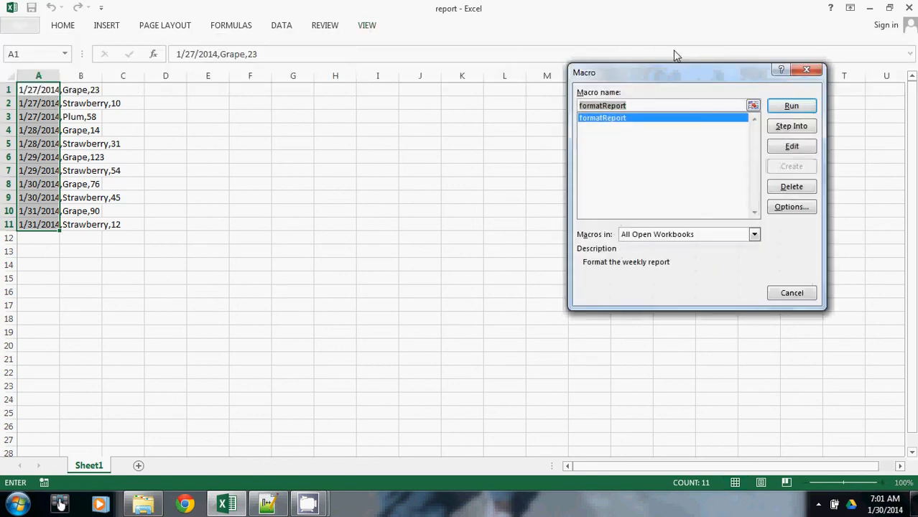
{"action": "left_click", "coordinate": [621, 120]}
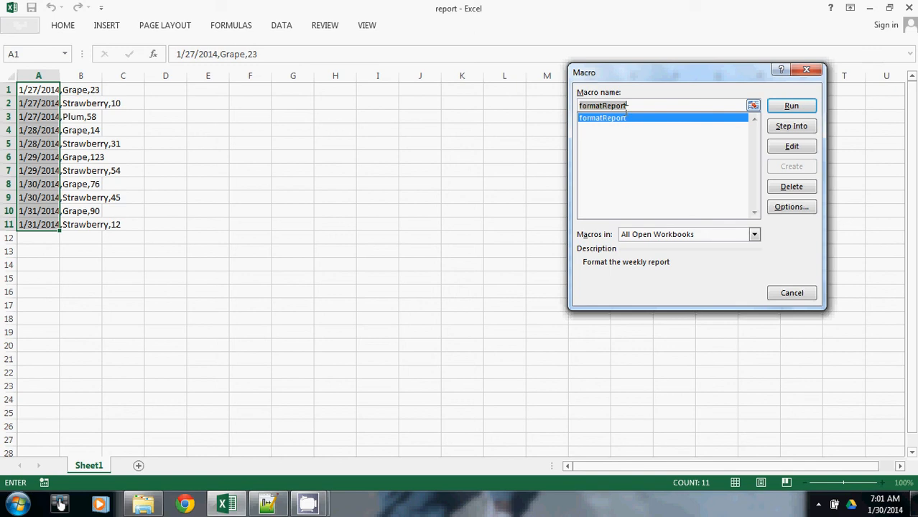
{"action": "left_click", "coordinate": [796, 107]}
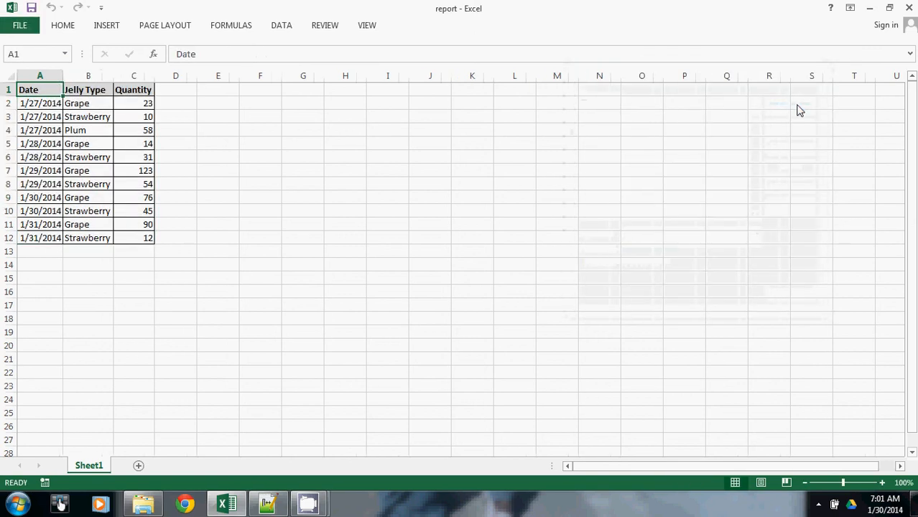